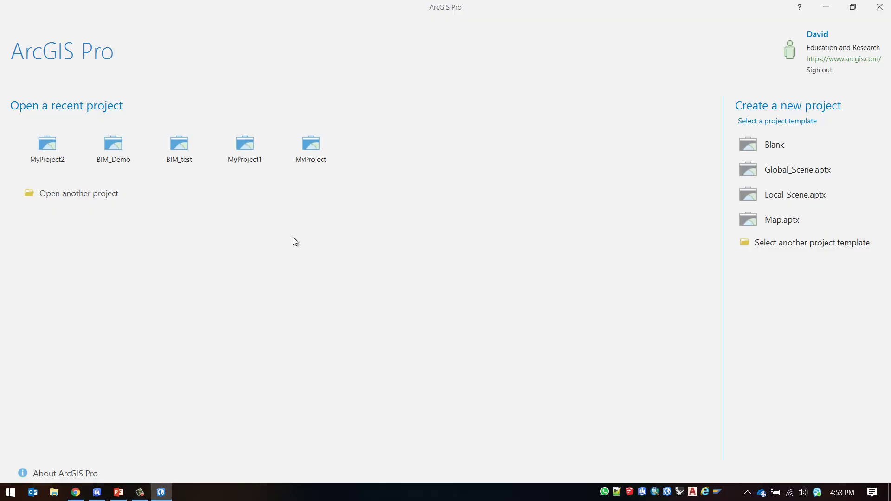
Create a new project named BIM_Demo_2018 from the Local_Scene template
left_click(755, 200)
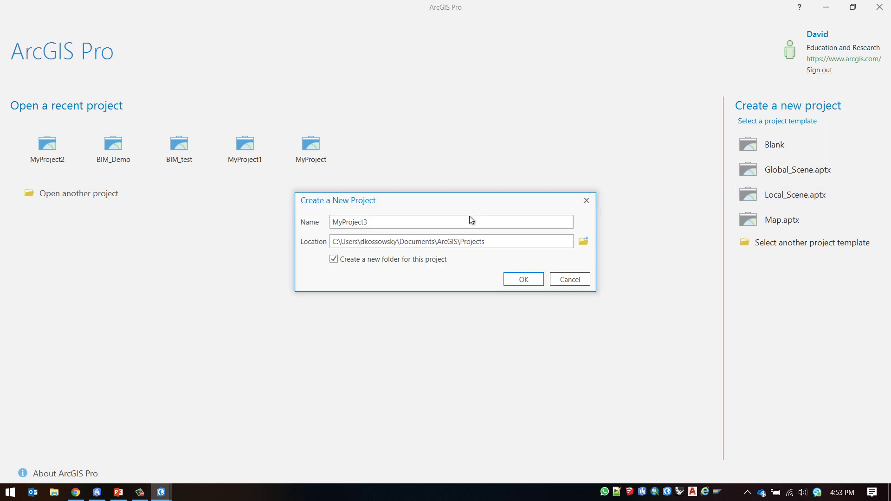
left_click_drag(395, 224, 292, 222)
type("BIM_Demo_2018")
left_click(523, 279)
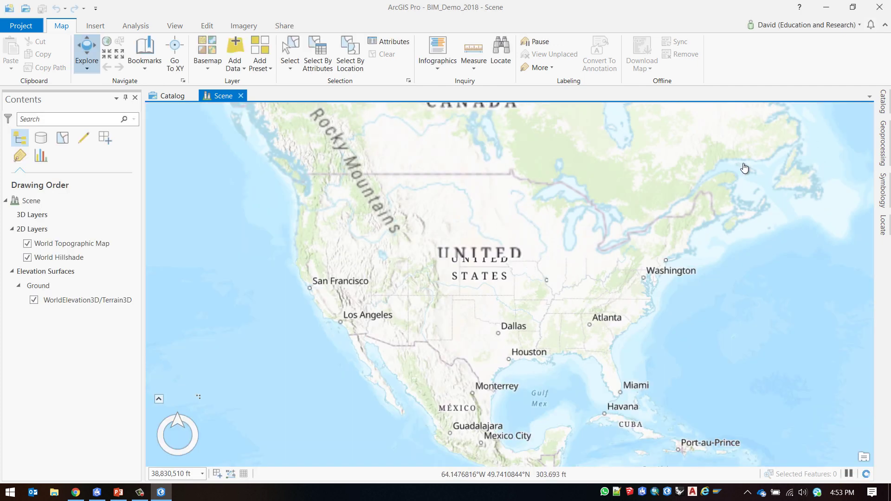
Pin the Catalog pane and add a folder connection to Desktop\BIM_Demo
left_click(883, 102)
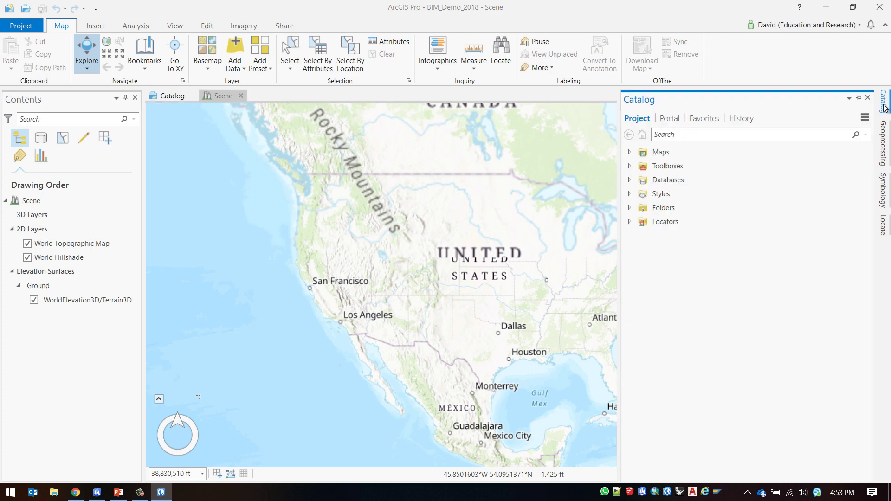
left_click(859, 98)
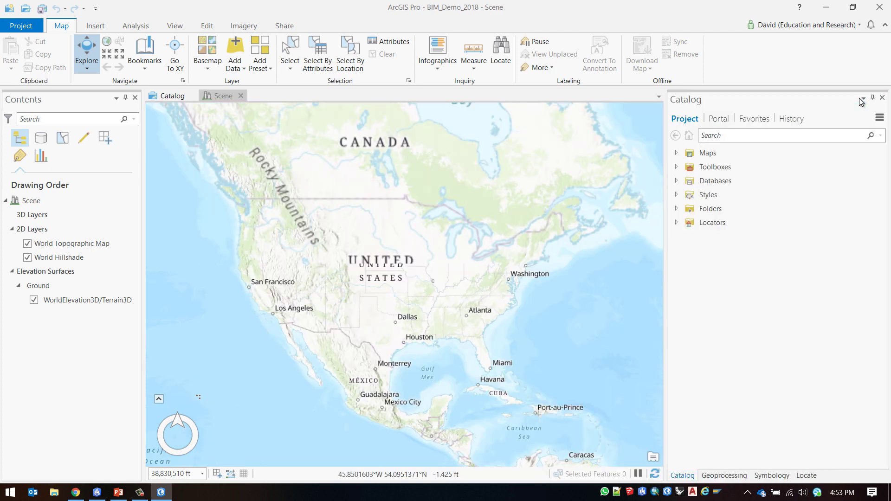
right_click(700, 211)
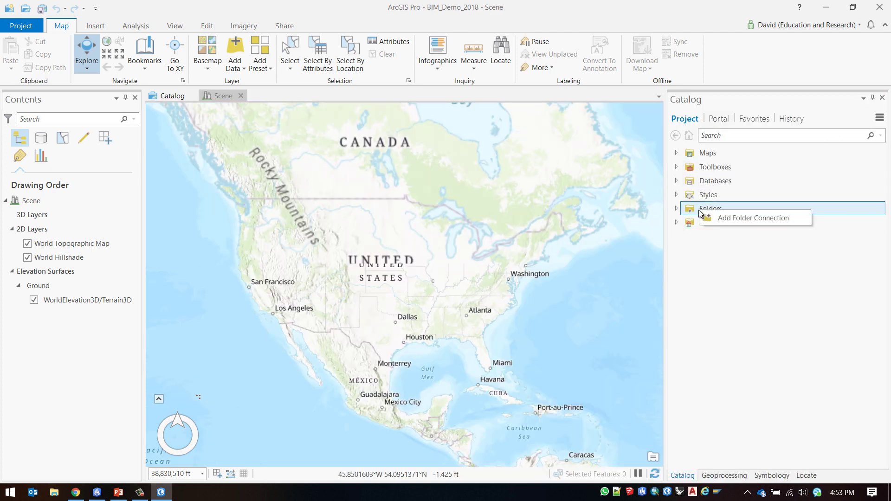
left_click(728, 219)
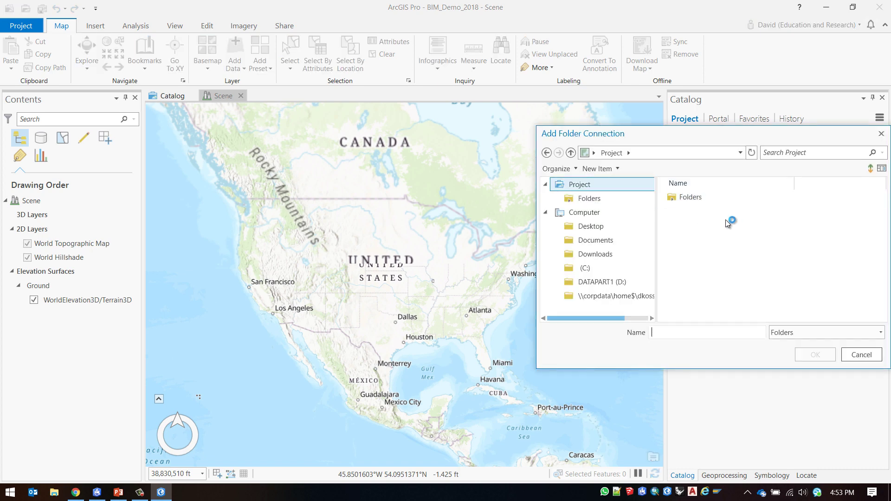
left_click(590, 227)
left_click(696, 212)
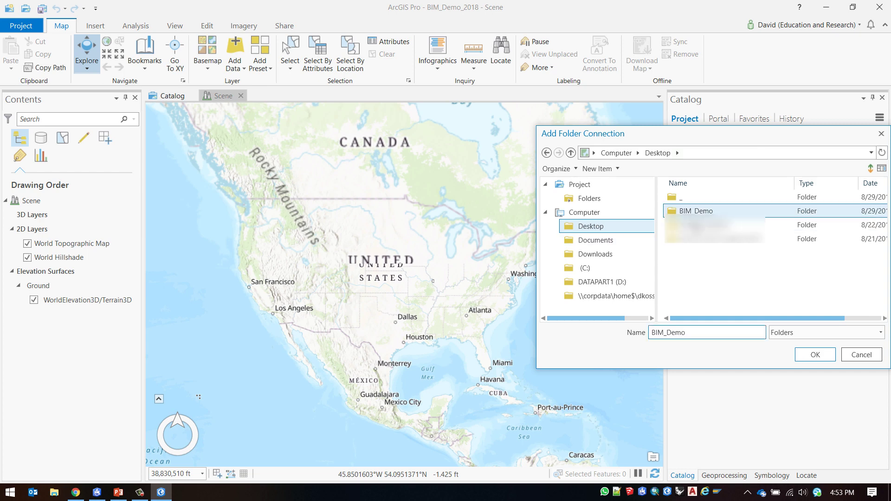
left_click(807, 356)
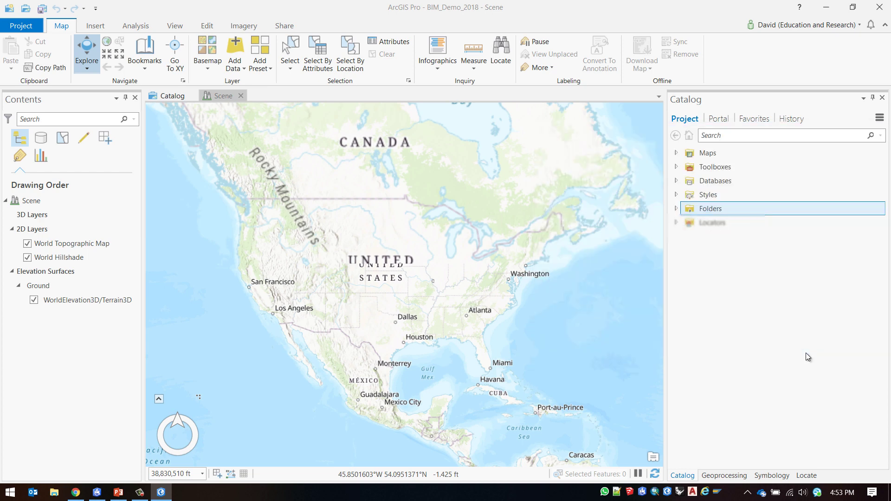
Browse BIM_Demo's rac_advanced_sample_project_1.rvt and drag it onto the scene
left_click(676, 209)
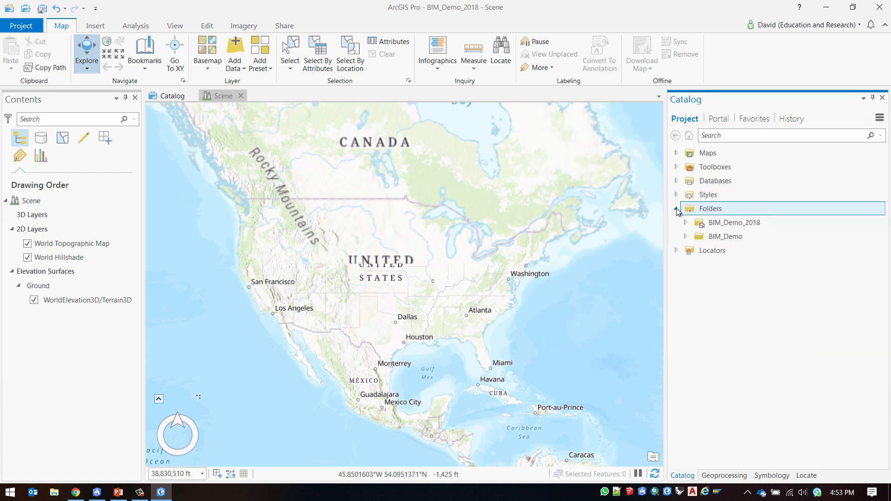
left_click(687, 238)
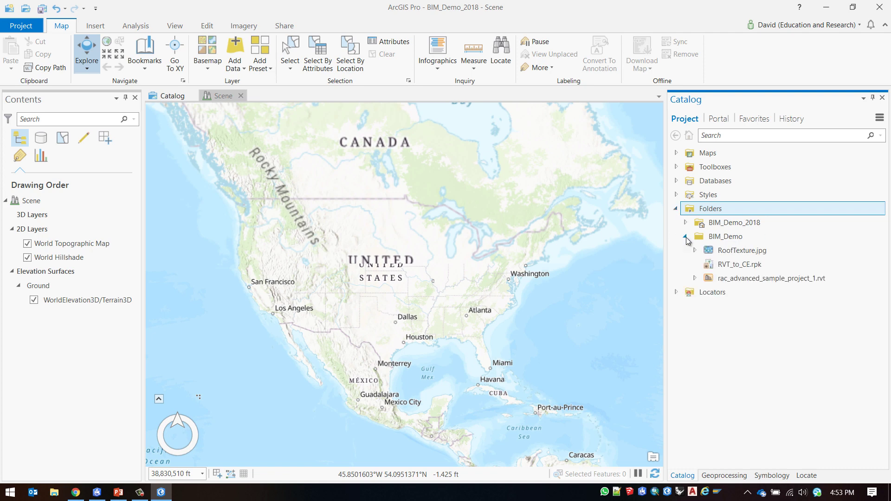
left_click(804, 283)
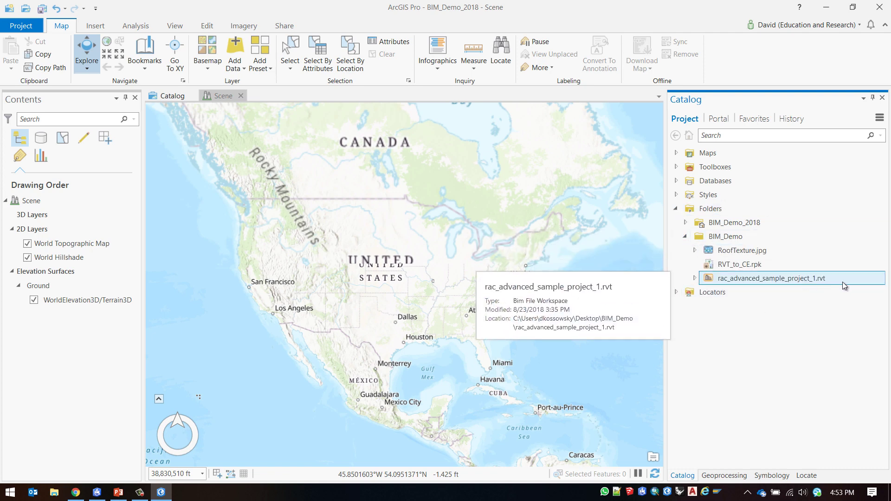
left_click(694, 278)
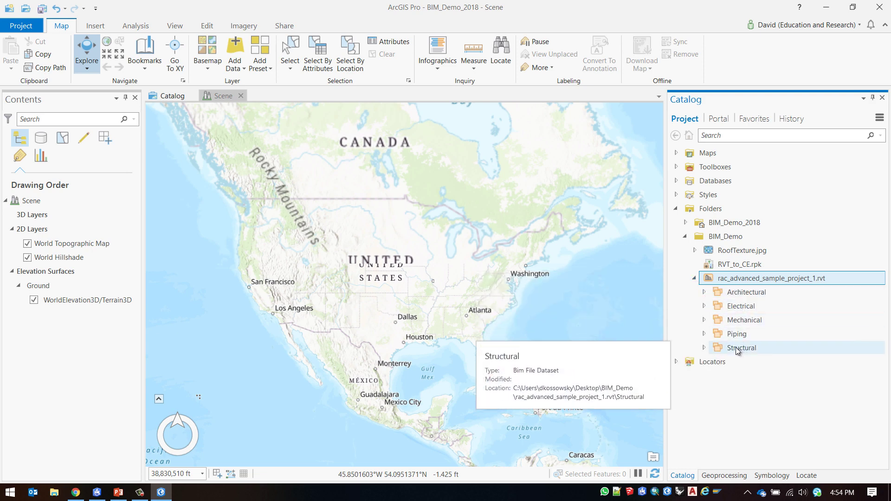
left_click(704, 293)
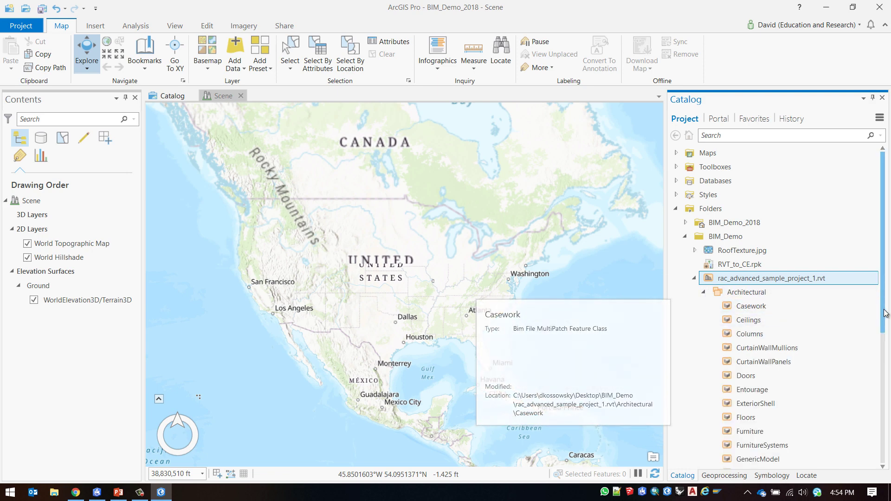
left_click_drag(881, 311, 881, 386)
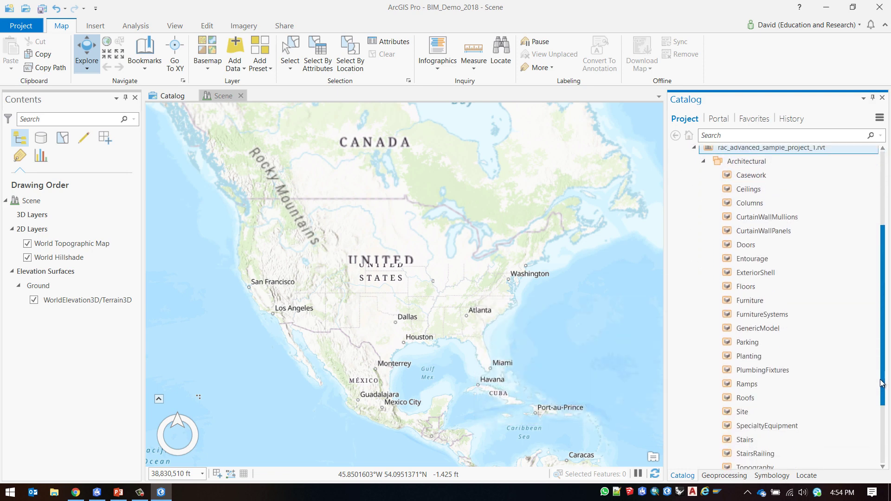
left_click(767, 167)
left_click_drag(766, 167, 415, 221)
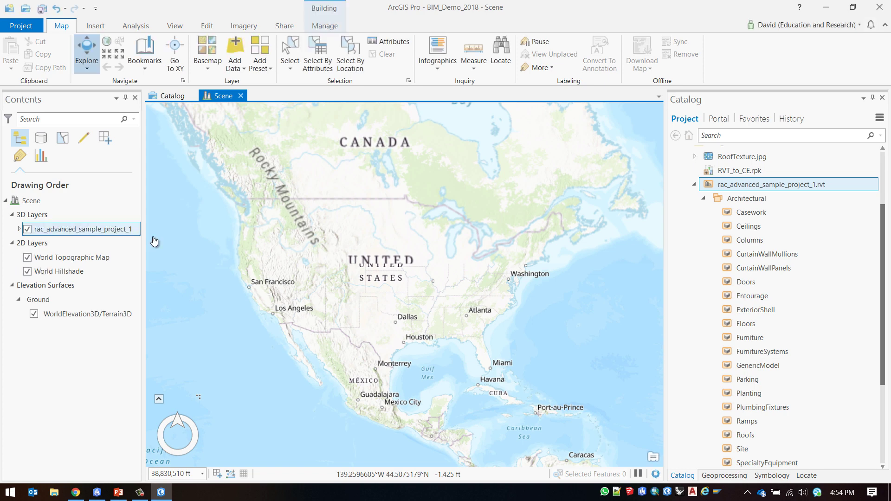
Zoom to the rac_advanced_sample_project_1 layer and expand it to show ExteriorShell and its sublayers
right_click(119, 234)
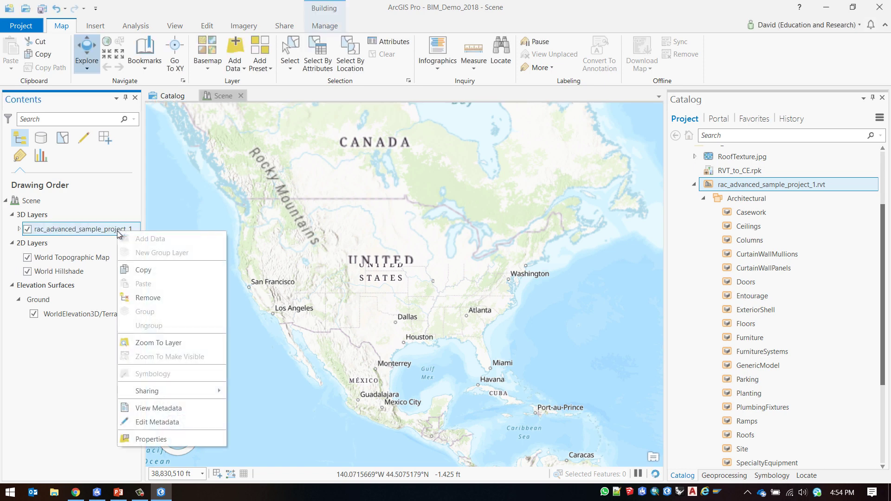
left_click(170, 343)
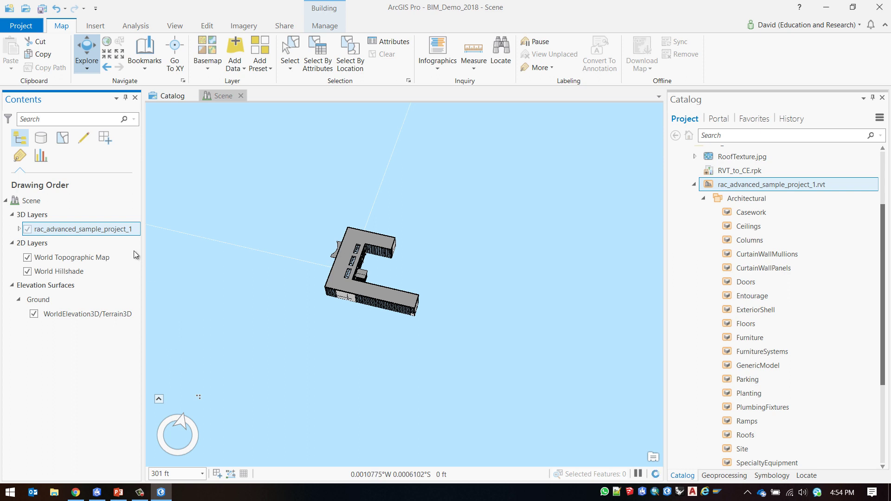
left_click(19, 229)
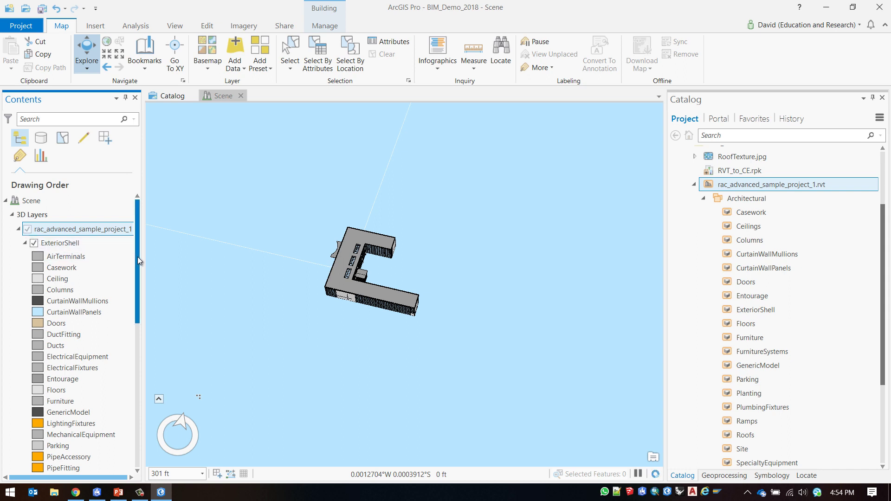
left_click_drag(138, 257, 169, 229)
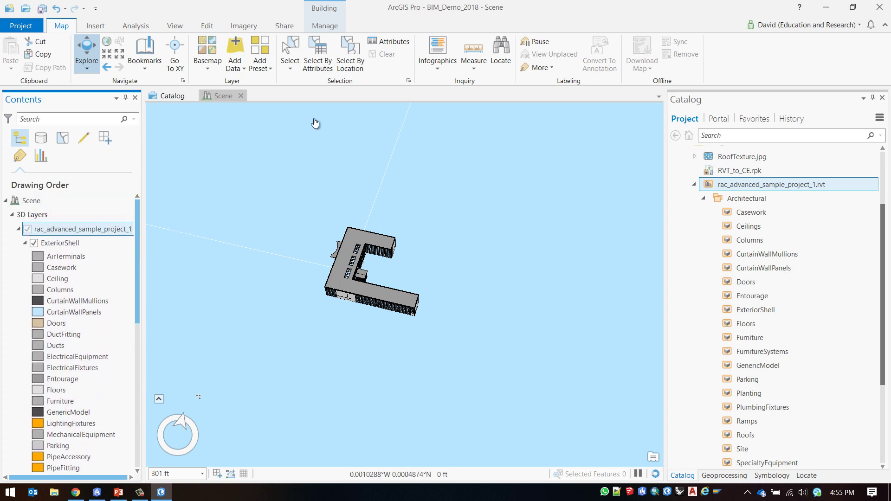
Start georeferencing the ExteriorShell model and move it to the current display
left_click(325, 26)
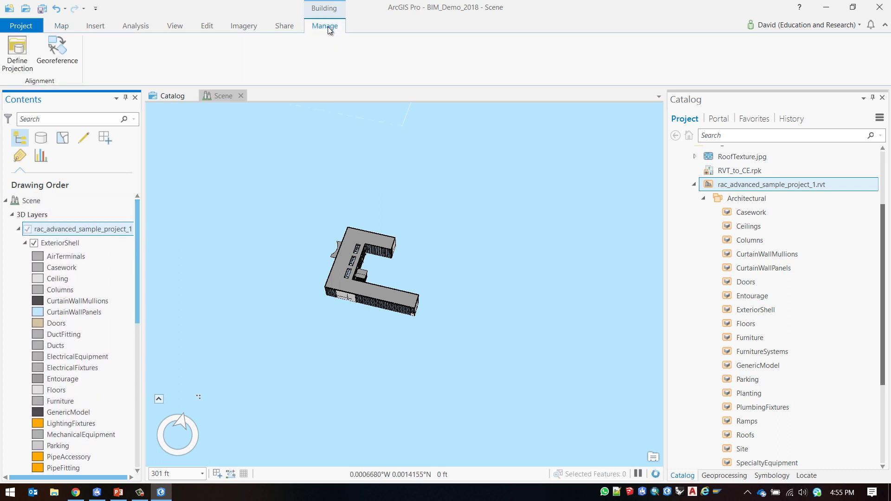
left_click(61, 68)
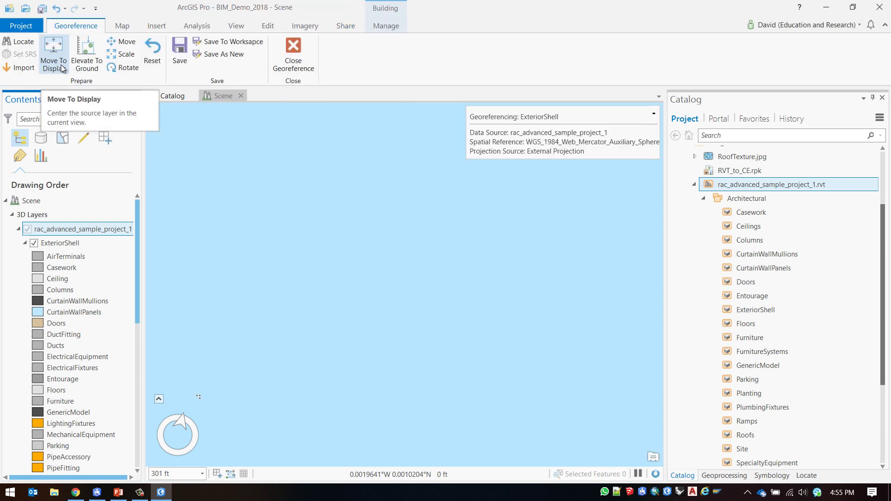
left_click(61, 68)
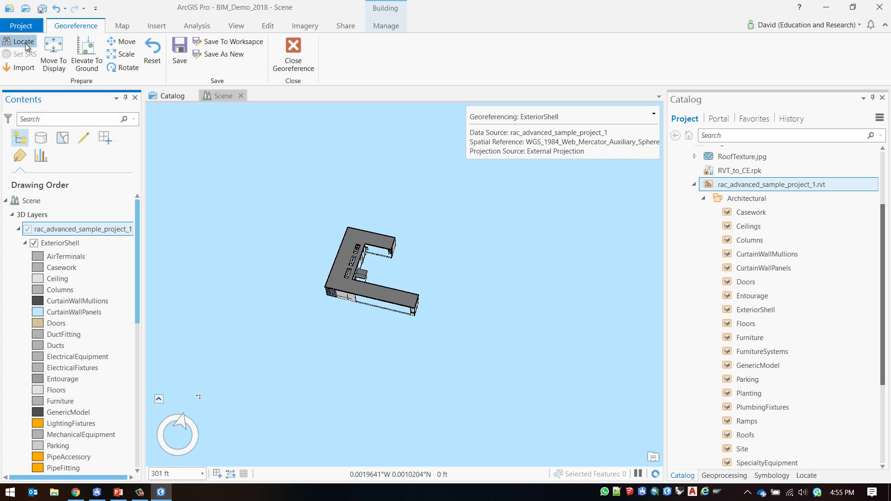
Locate Toronto, Ontario, CAN and zoom in near Commissioners St and the basin
left_click(25, 44)
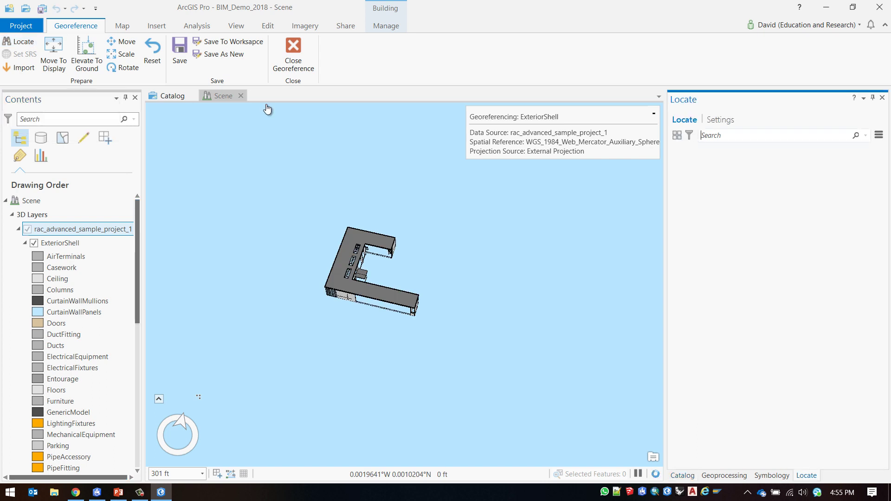
left_click(762, 136)
type("Toronto")
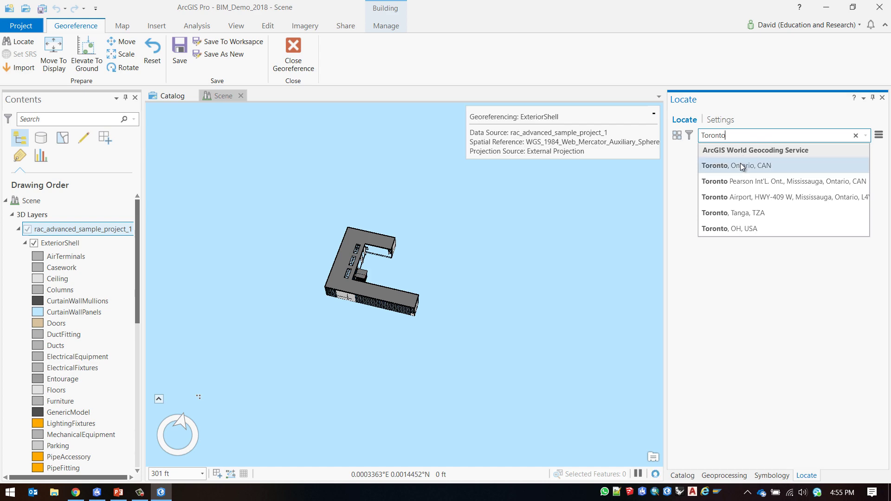
left_click(739, 164)
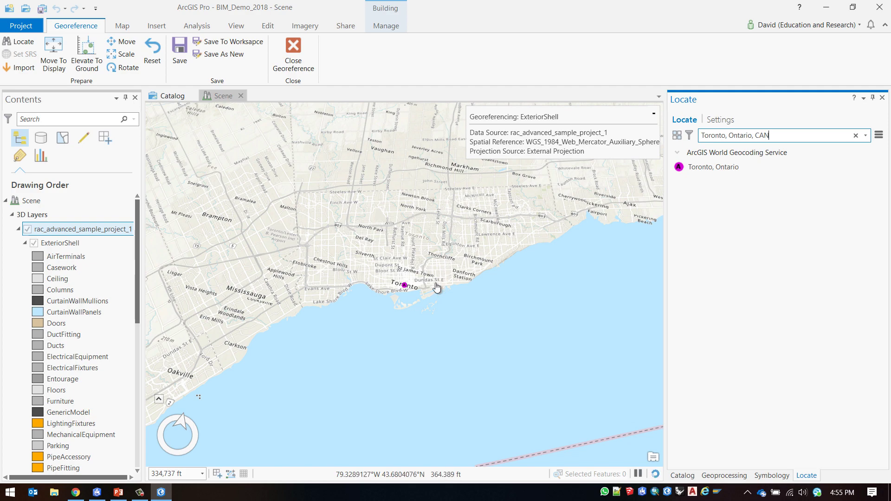
scroll(408, 302, "up", 4)
scroll(452, 285, "up", 5)
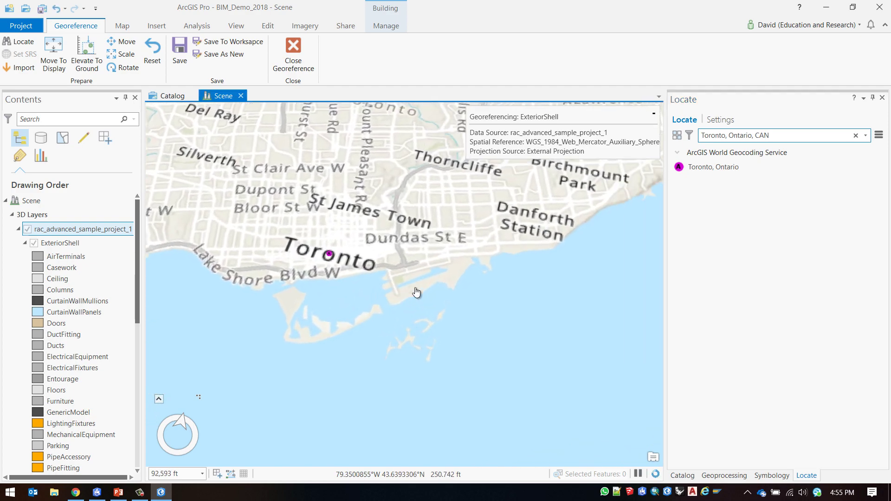
scroll(439, 276, "up", 3)
left_click_drag(426, 209, 352, 387)
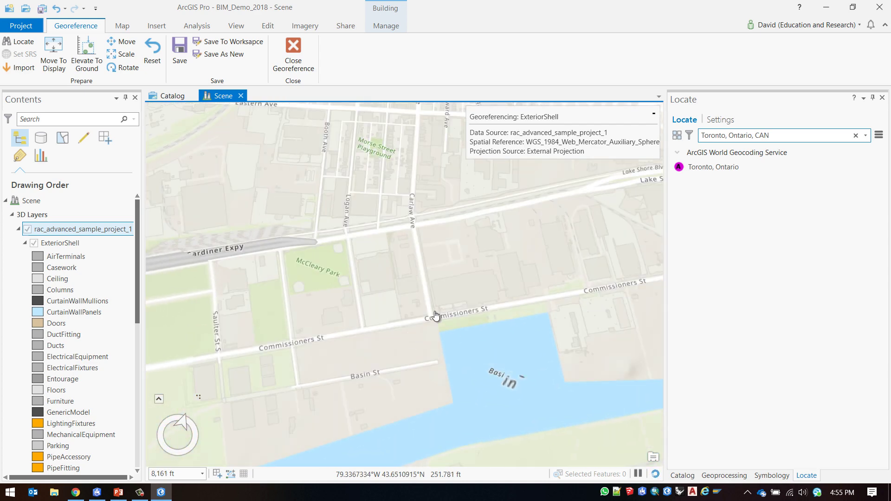
scroll(377, 310, "up", 4)
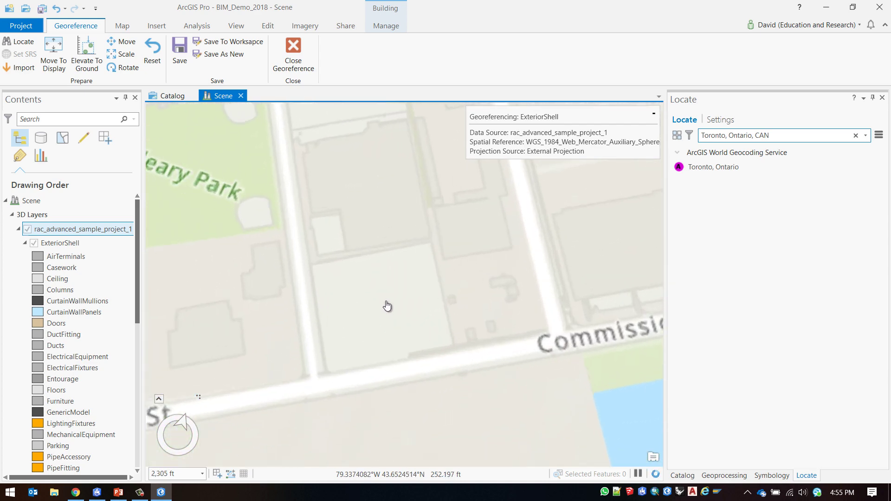
Move the building south toward Commissioners St and rotate it to align with the streets
left_click(55, 75)
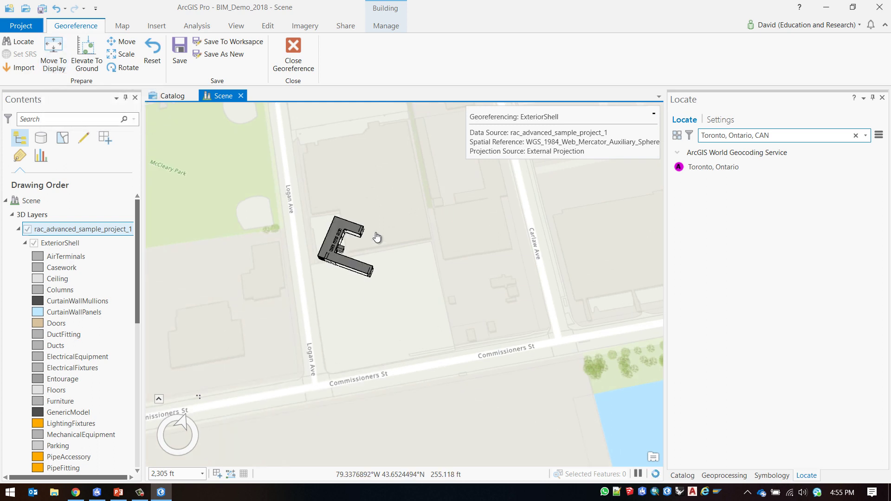
scroll(395, 366, "up", 1)
scroll(395, 366, "up", 1)
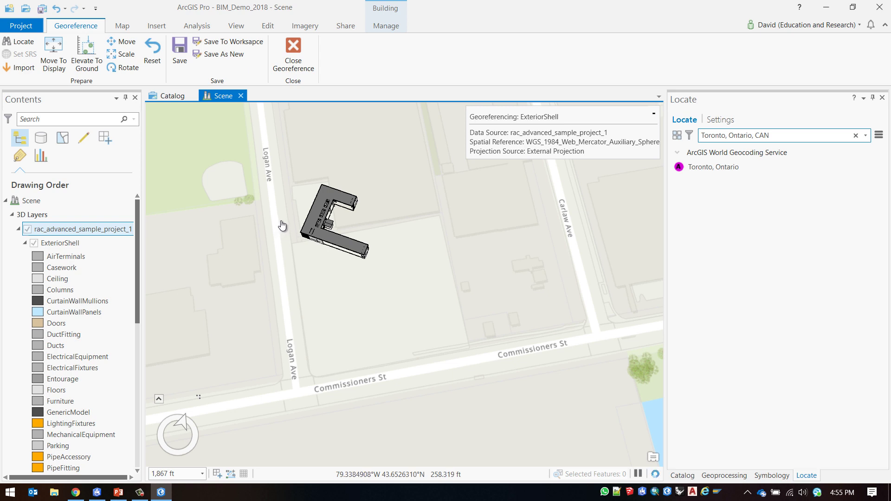
left_click(126, 42)
left_click_drag(343, 242, 343, 339)
scroll(344, 325, "up", 2)
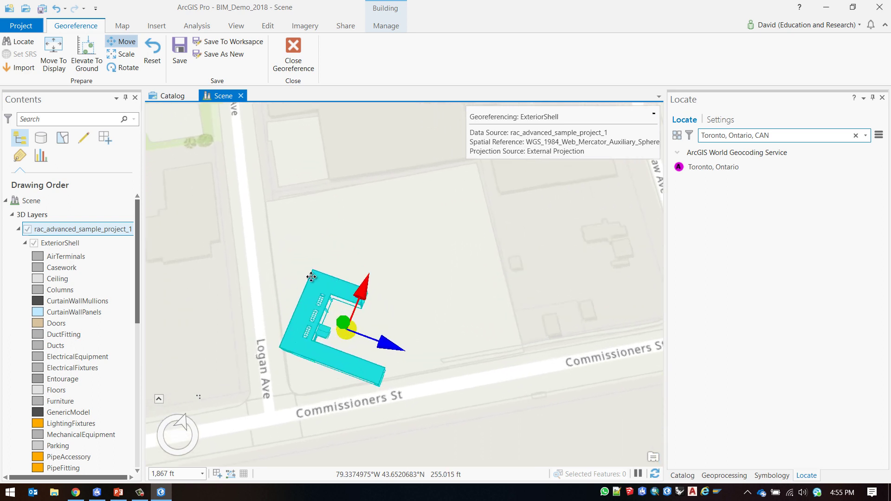
left_click(132, 68)
mouse_move(396, 329)
left_mouse_down()
mouse_move(396, 341)
mouse_move(394, 319)
left_mouse_up()
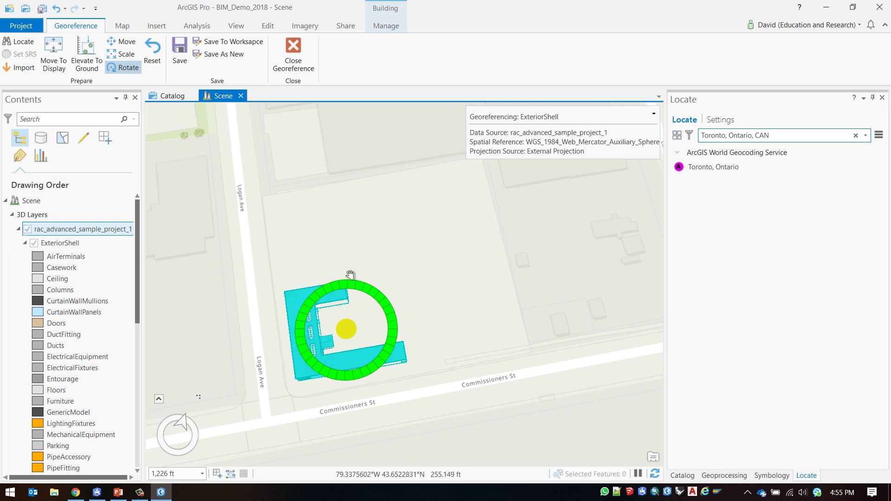
Nudge the building onto the Logan Ave lot, elevate it to ground, and save the georeferencing
left_click(122, 41)
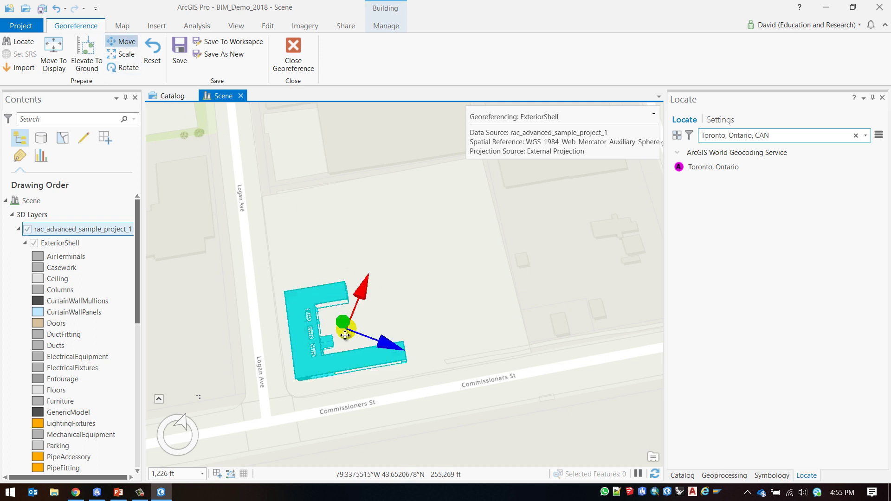
left_click_drag(335, 342, 328, 352)
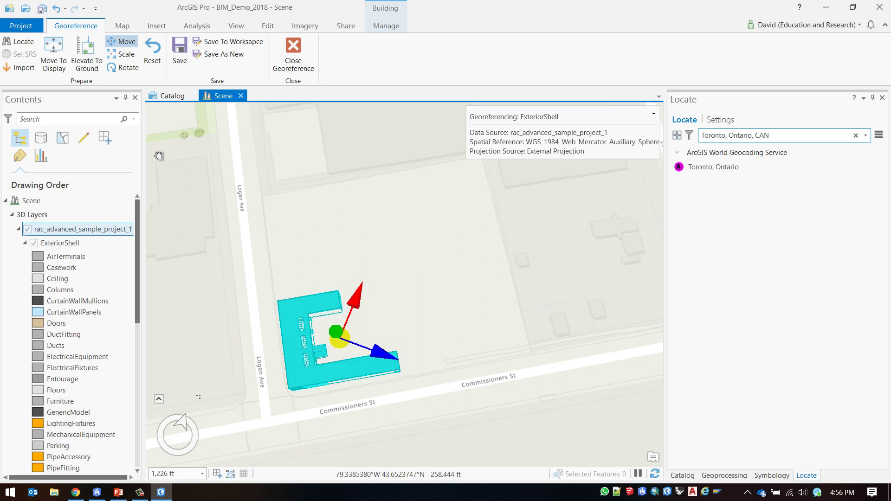
left_click(87, 70)
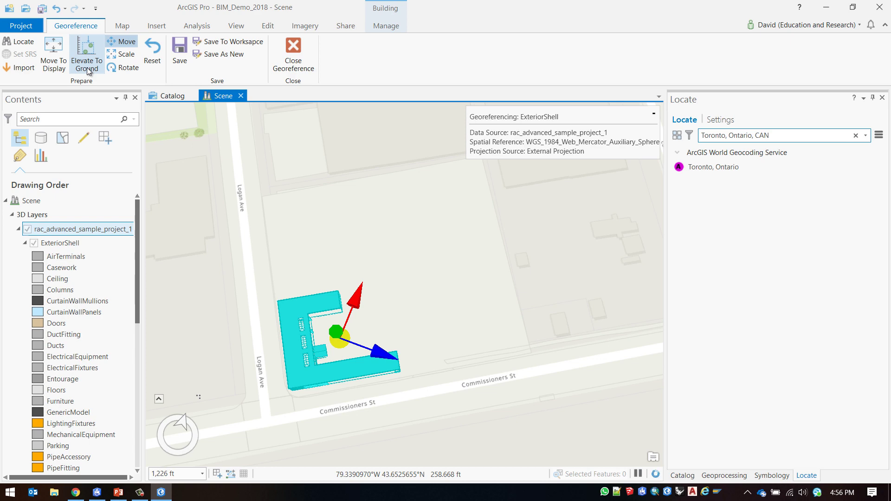
left_click(184, 59)
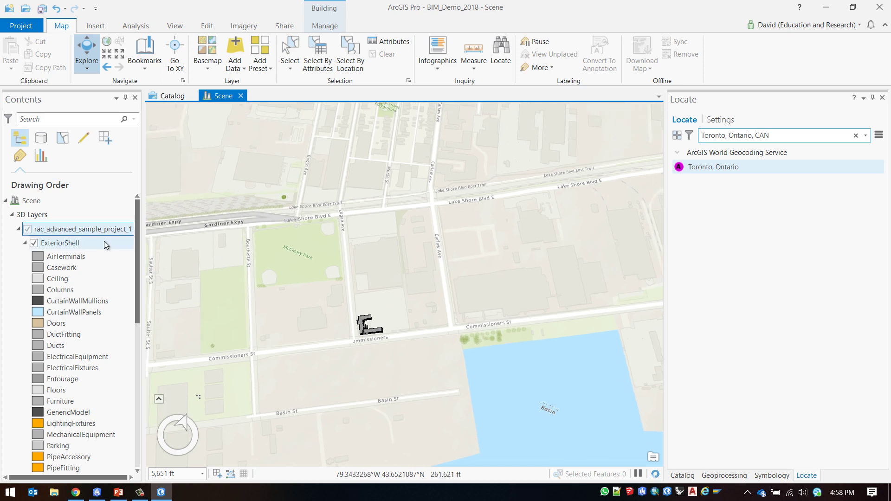
Zoom the scene to the georeferenced rac_advanced_sample_project_1 layer
right_click(103, 232)
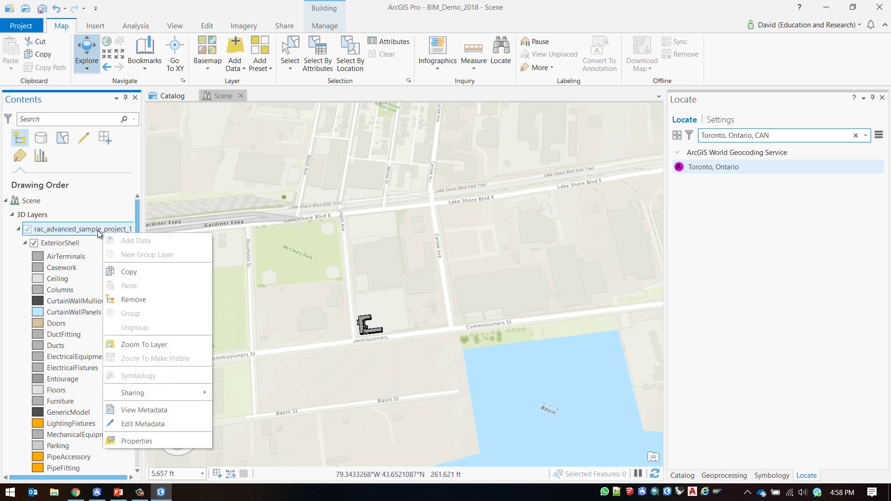
right_click(94, 230)
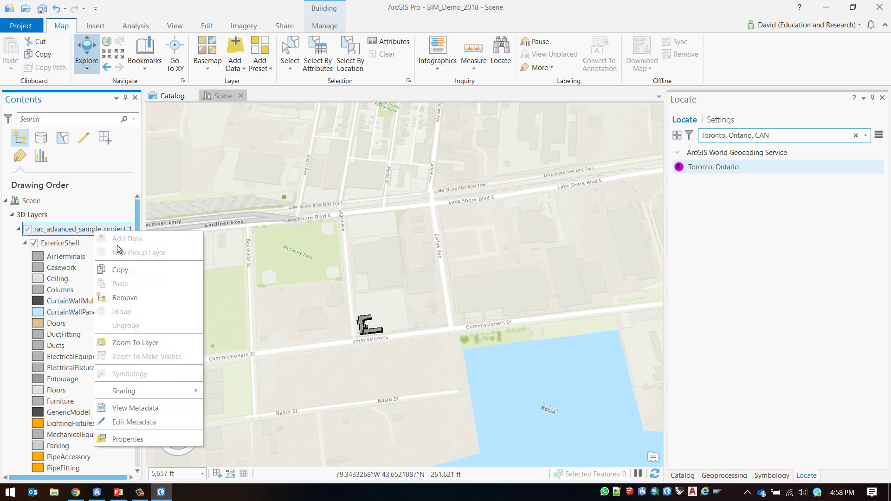
left_click(139, 344)
left_click(140, 343)
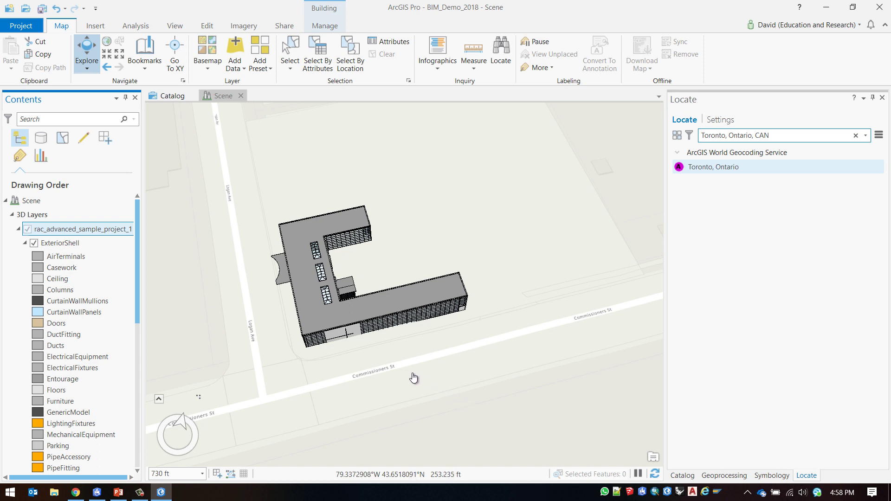
Export ExteriorShell features, browsing the output location to the Desktop BIM_Demo folder
right_click(68, 244)
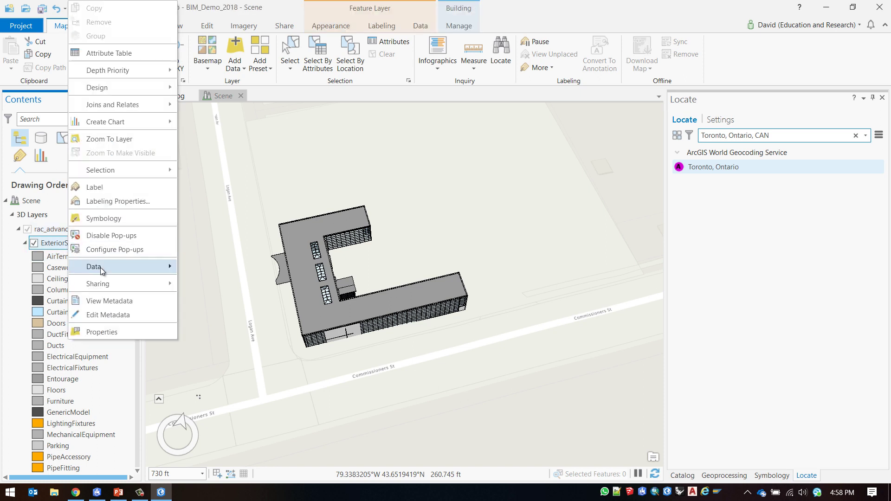
mouse_move(100, 267)
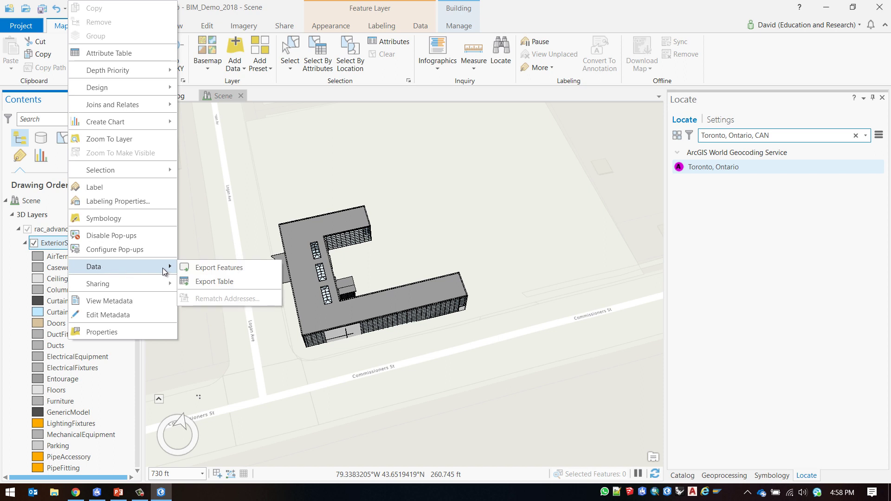
left_click(233, 268)
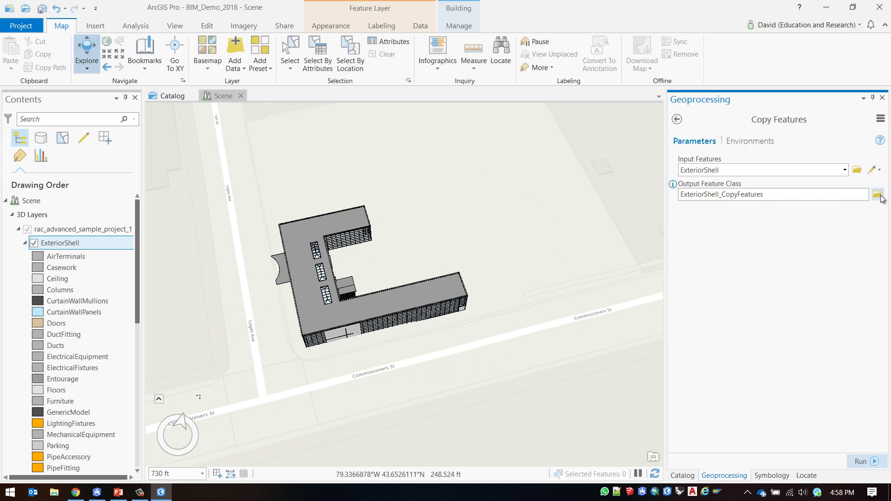
left_click(878, 197)
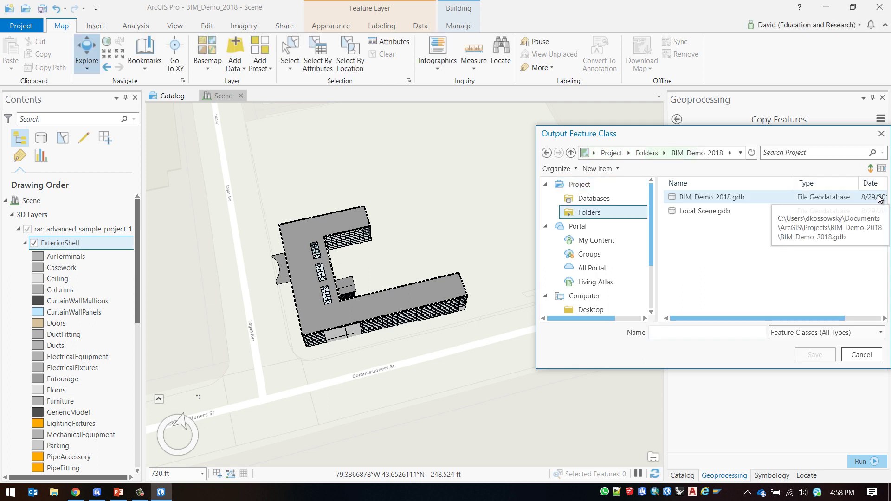
left_click(591, 308)
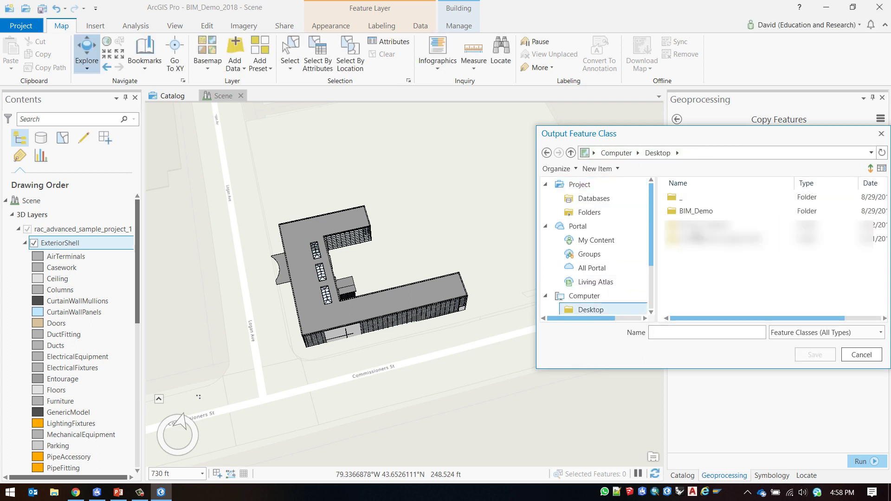
left_click(695, 210)
double_click(696, 211)
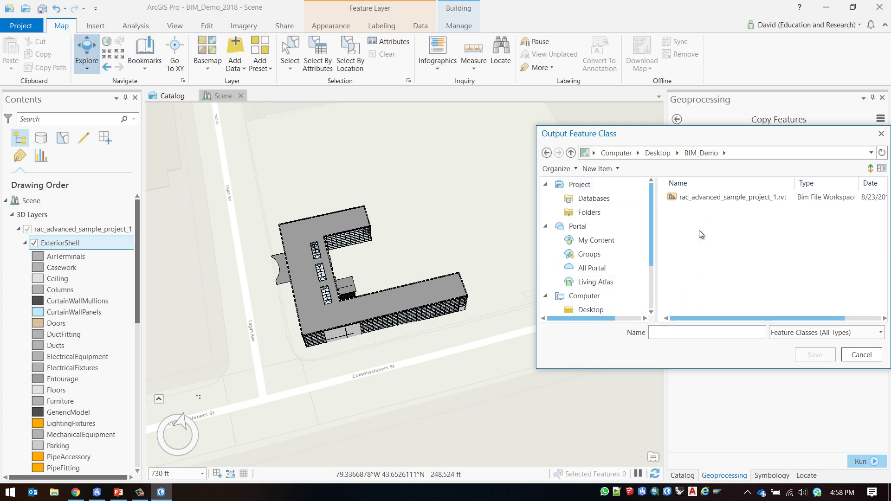
Create a new BIM Demo file geodatabase there and save the output as ExteriorFeatures
right_click(700, 231)
left_click(711, 250)
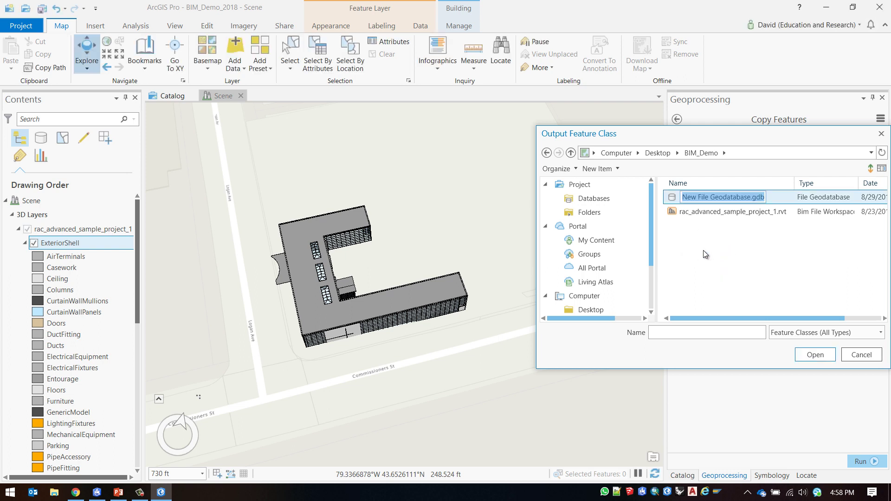
type("BIM Demo")
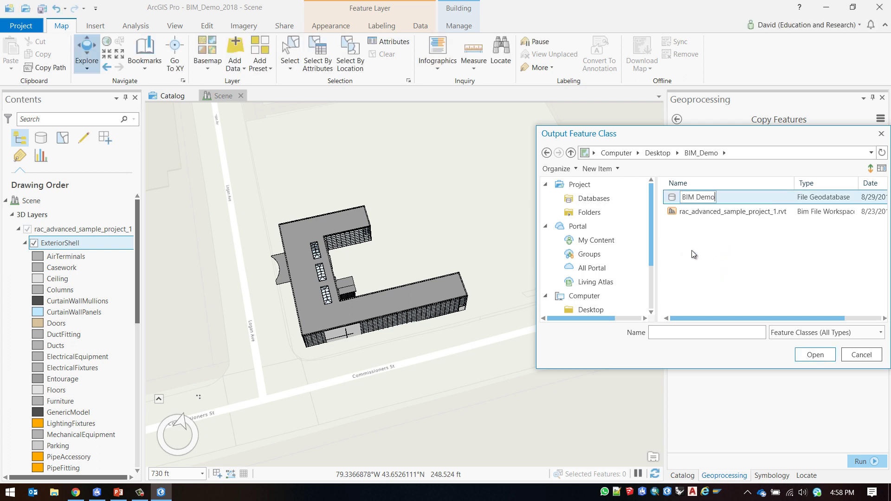
key("Return")
double_click(703, 197)
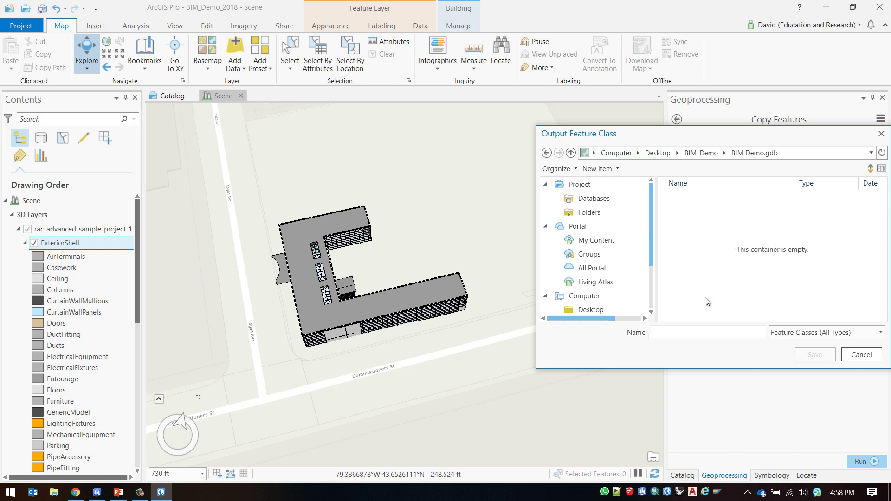
type("ExteriorFeatures")
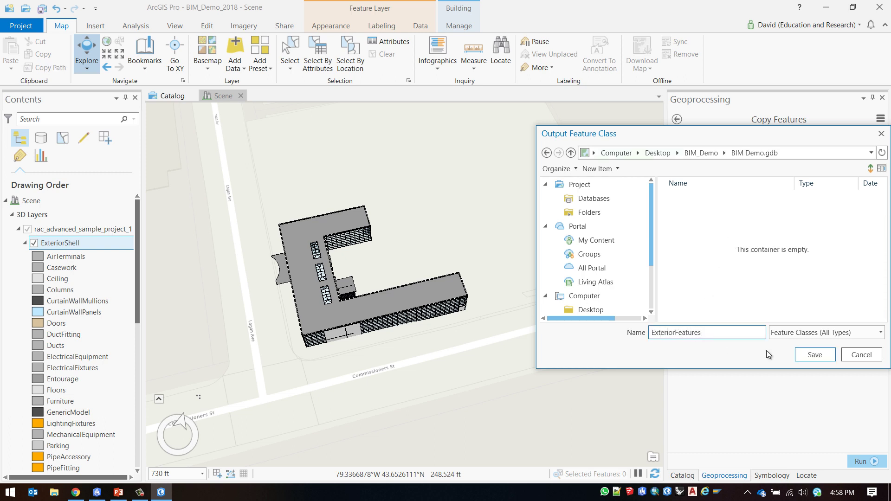
left_click(813, 355)
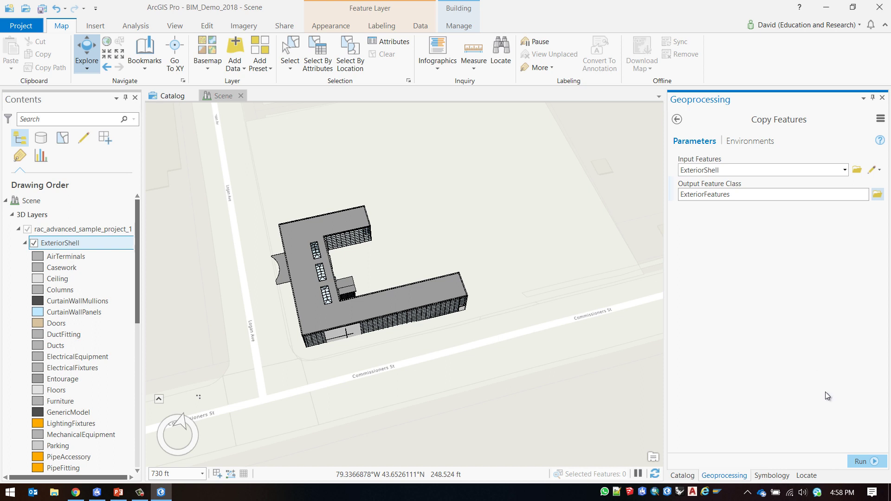
Run Copy Features to create ExteriorFeatures, then hide the original Revit layer and zoom in
left_click(862, 461)
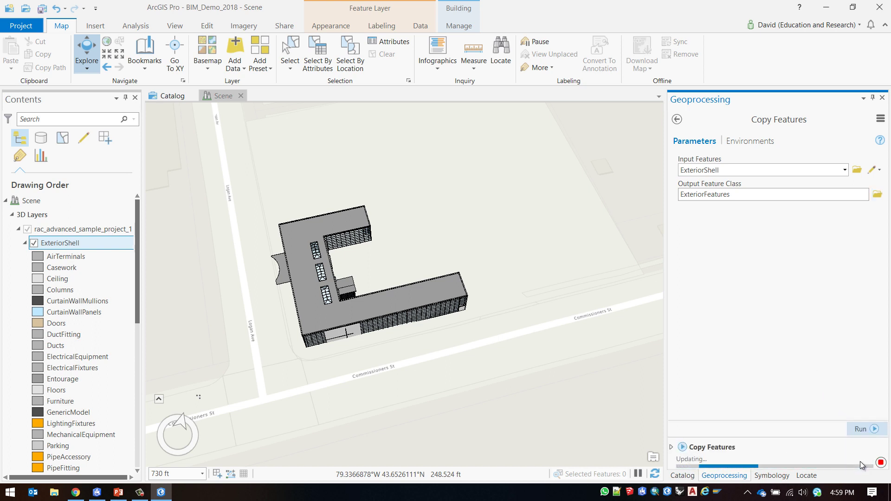
mouse_move(862, 465)
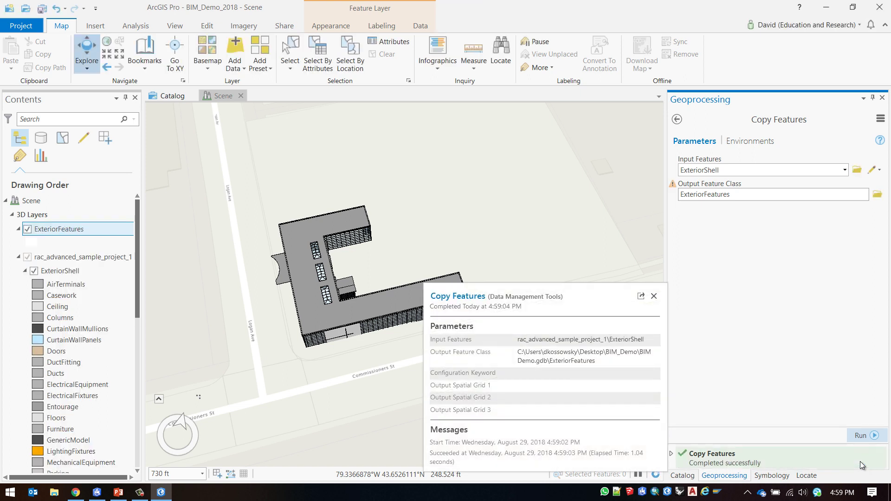
left_click(27, 257)
scroll(274, 278, "up", 2)
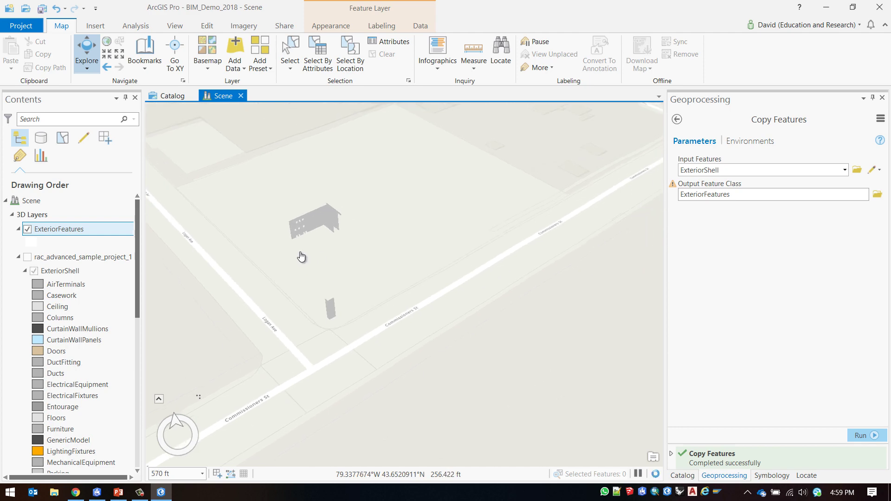
scroll(362, 302, "up", 3)
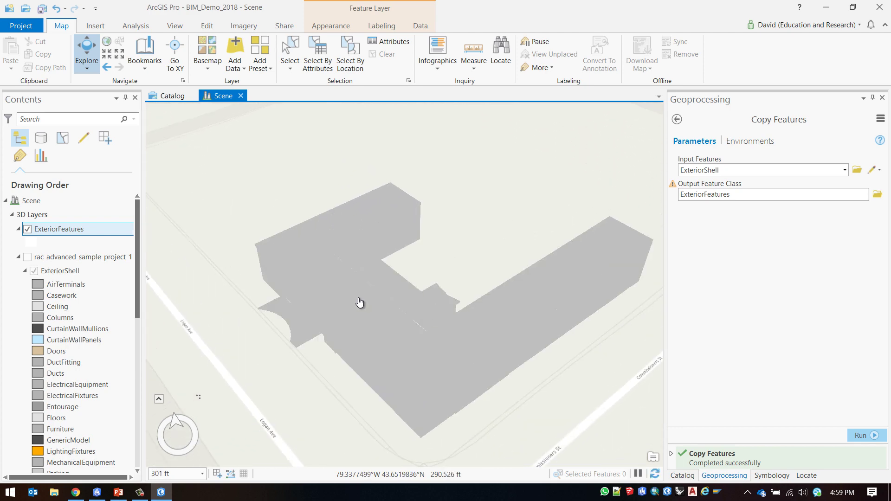
Switch to CityEngine and create a new scene named BIM Demo in the scenes folder
left_click(100, 495)
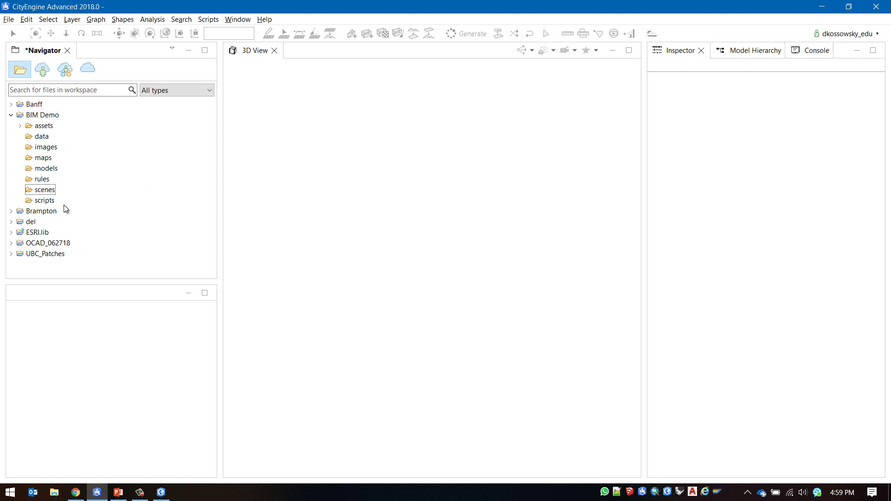
right_click(41, 195)
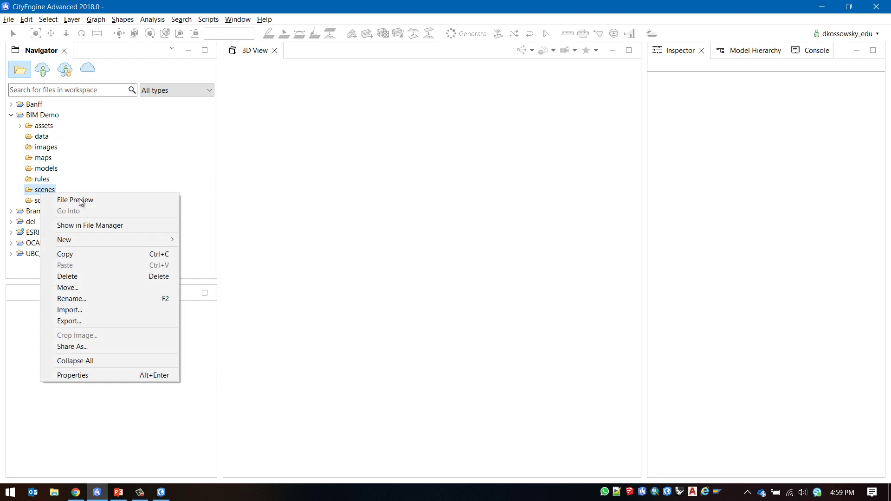
mouse_move(87, 240)
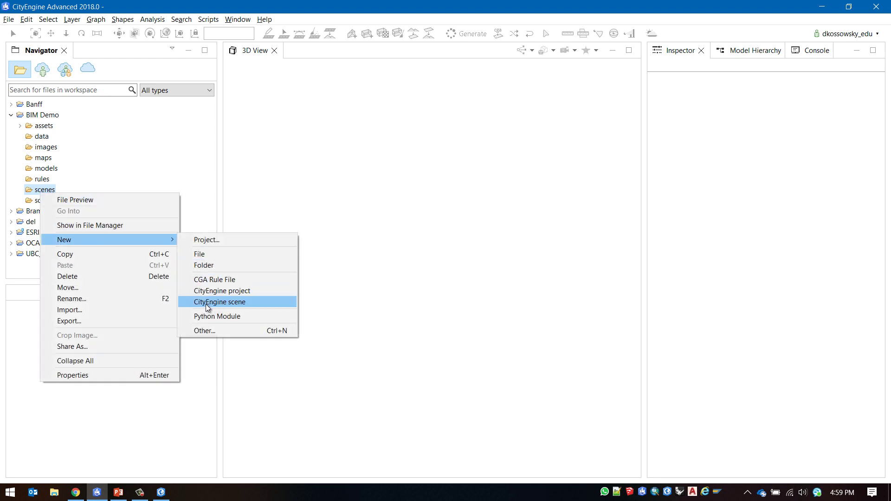
left_click(240, 304)
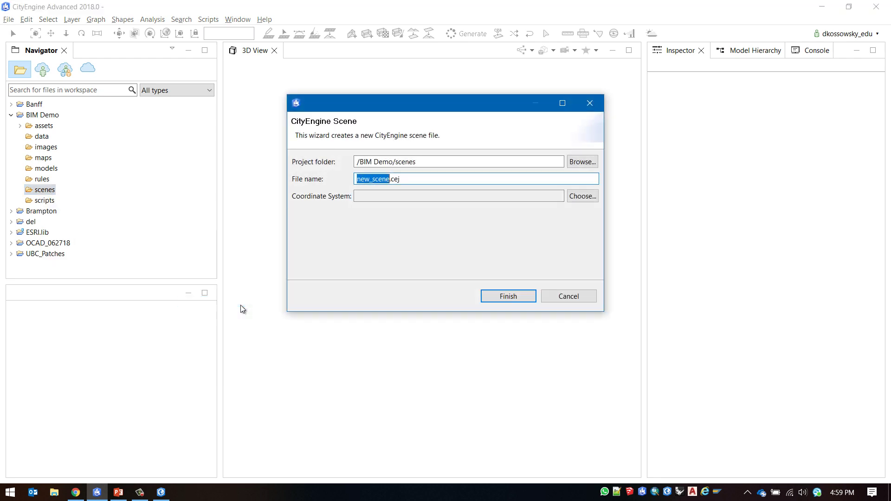
type("BIM Demo")
left_click(481, 299)
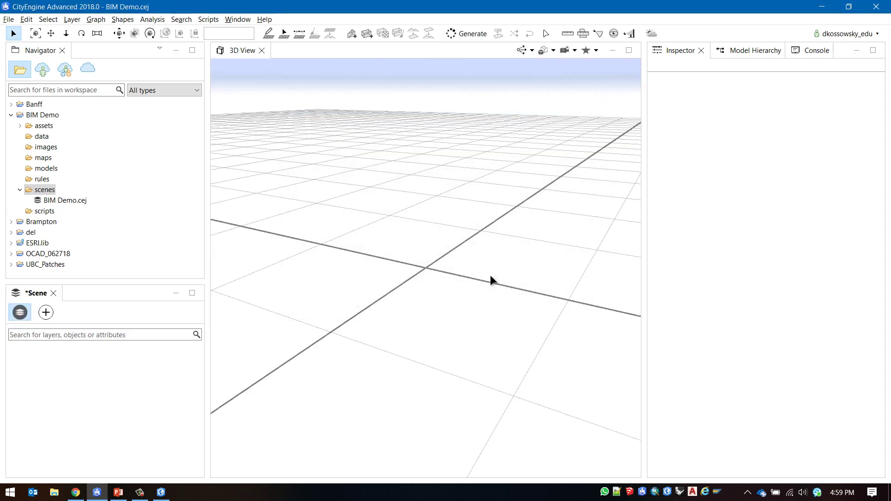
Open Get Map Data and search the map for Toronto
left_click(8, 19)
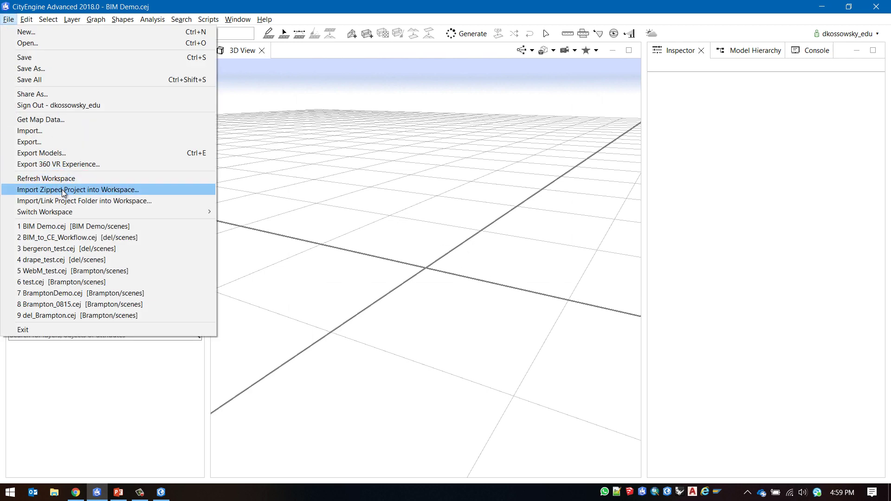
left_click(62, 120)
left_click(210, 75)
type("toronto")
key("Return")
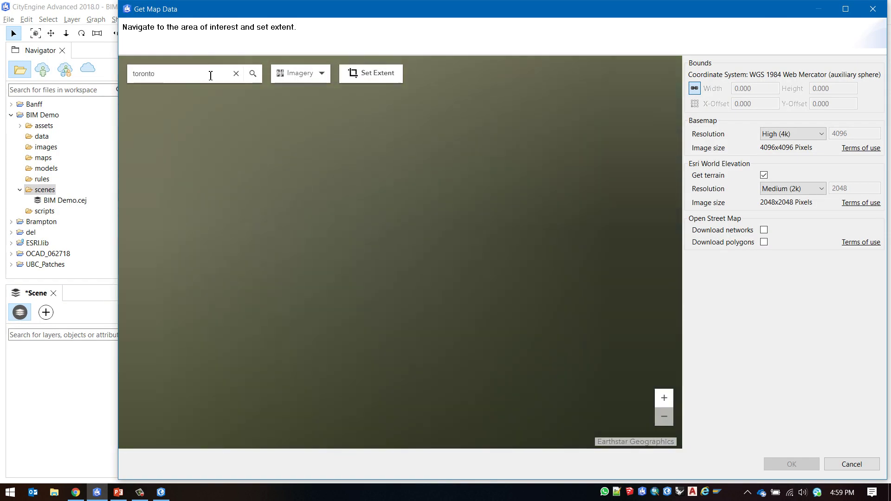
Draw a download extent around the Port Lands and download its imagery and terrain
scroll(440, 260, "up", 4)
left_click(372, 74)
left_click_drag(438, 284, 498, 234)
left_click_drag(344, 203, 137, 200)
left_click_drag(353, 305, 353, 380)
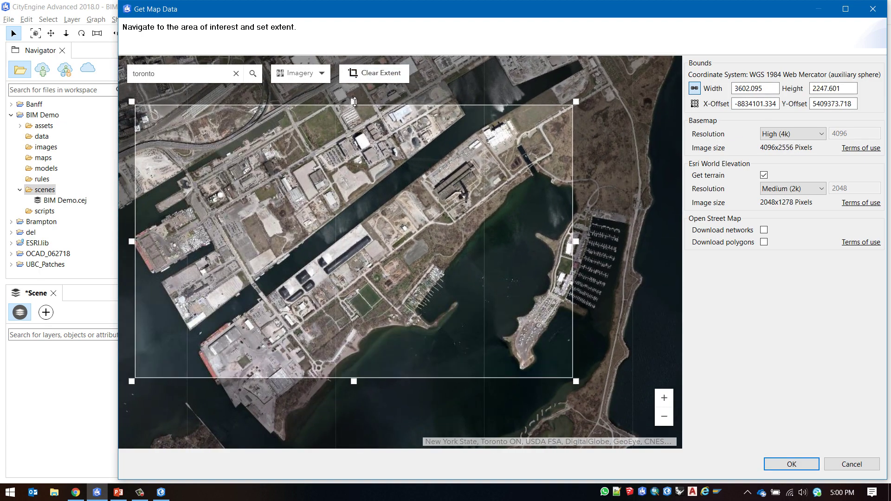
left_click_drag(354, 101, 346, 157)
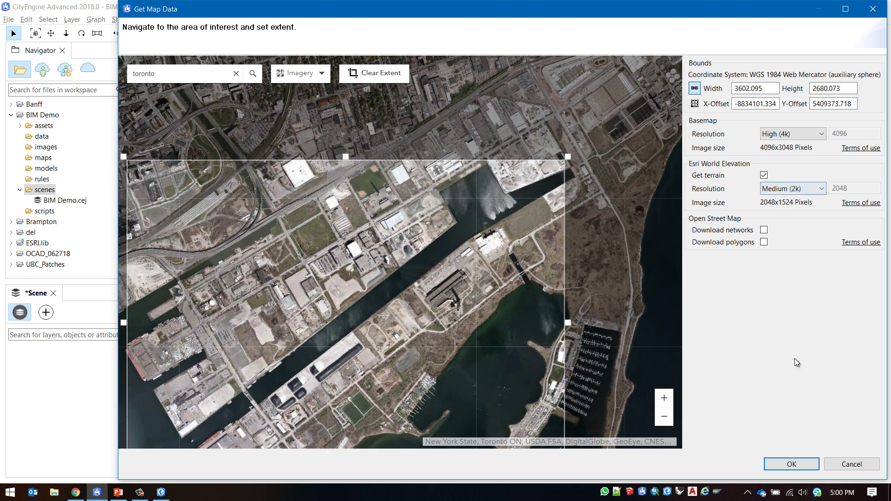
left_click(805, 463)
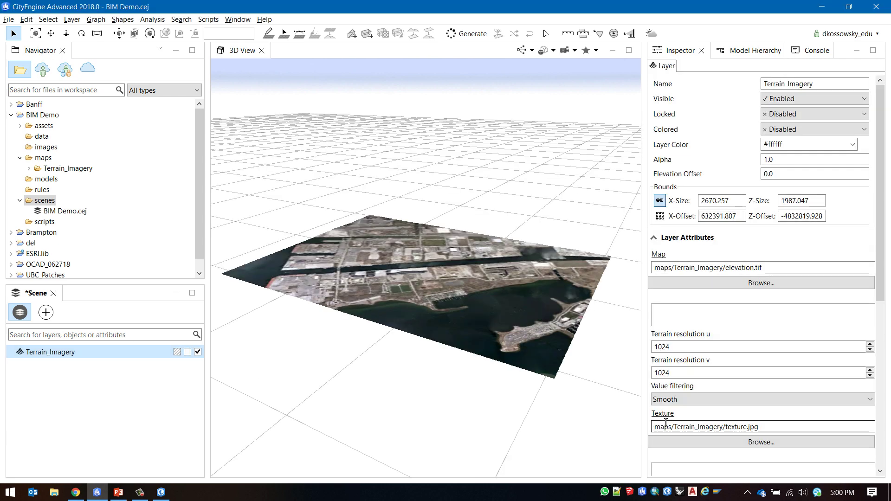
Start a File GDB Import from the import wizard
left_click(7, 20)
left_click(48, 132)
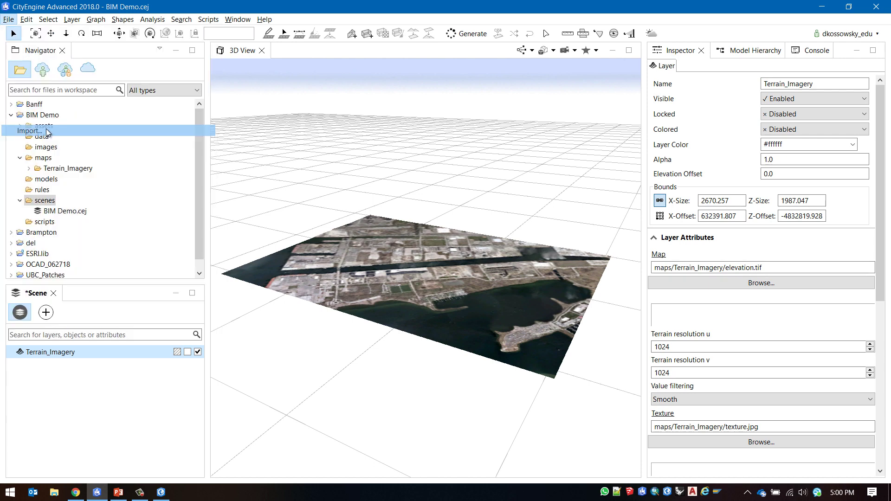
scroll(321, 218, "up", 4)
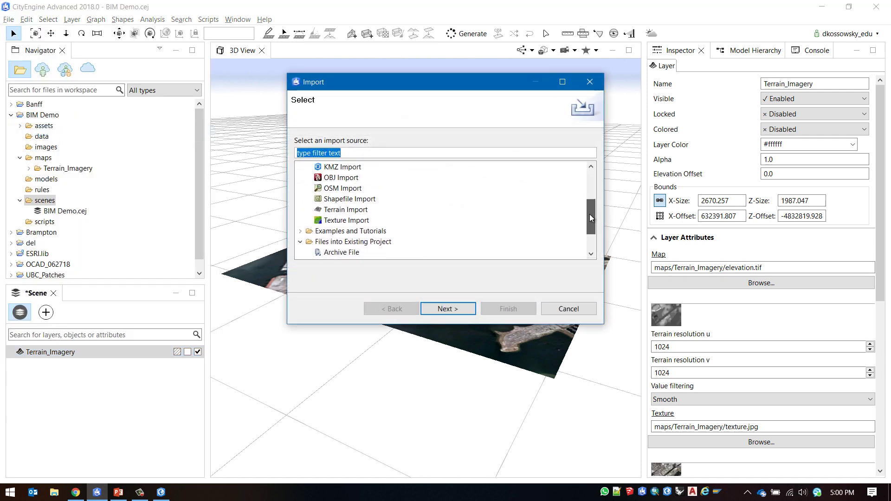
left_click(367, 210)
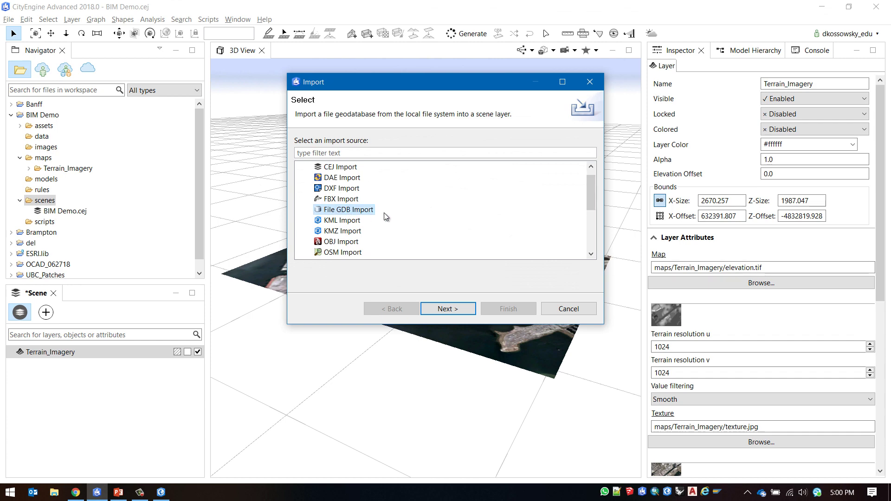
left_click(446, 309)
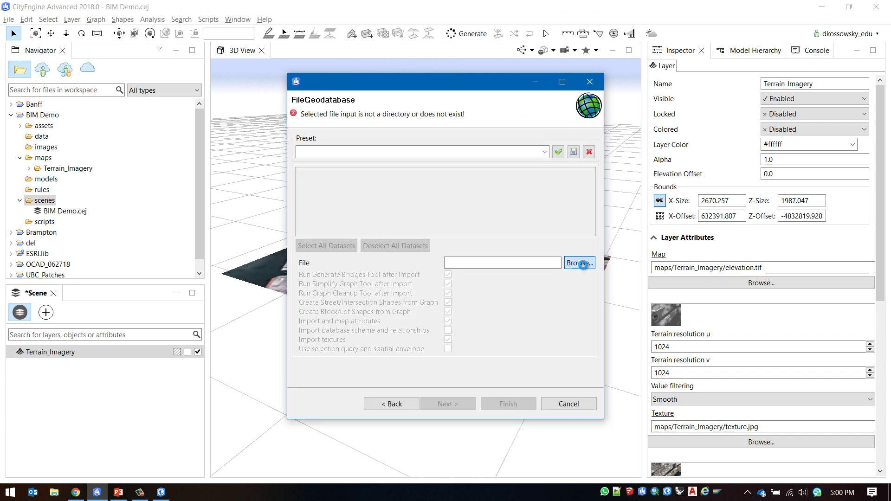
Choose Desktop/BIM_Demo/BIM Demo.gdb and import its ExteriorFeatures feature class
left_click(583, 263)
left_click_drag(649, 284, 649, 213)
double_click(397, 286)
double_click(423, 309)
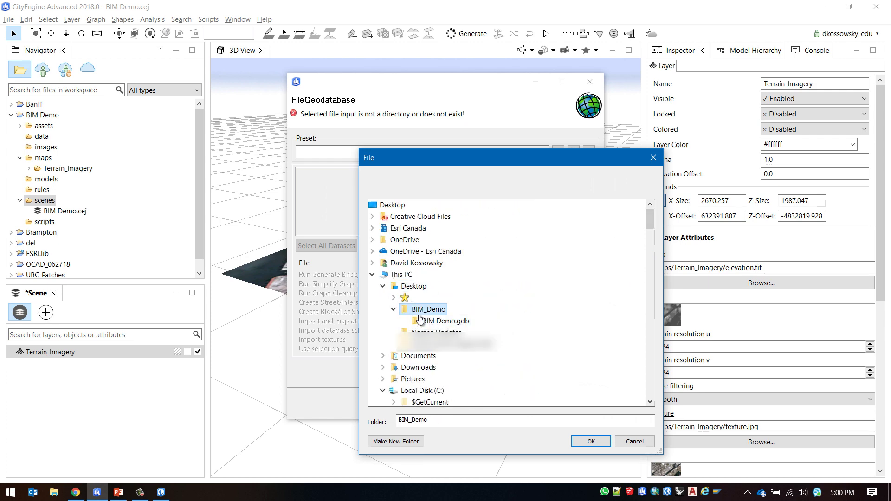
left_click(436, 320)
left_click(585, 441)
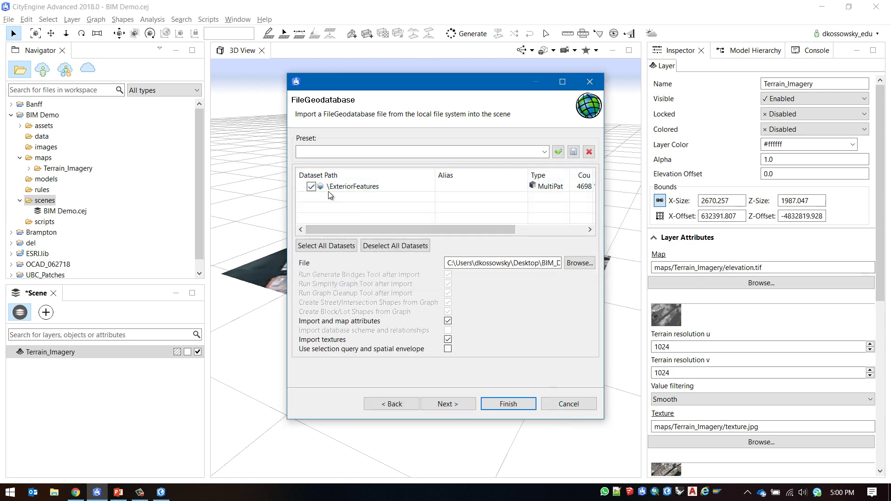
left_click_drag(399, 230, 467, 230)
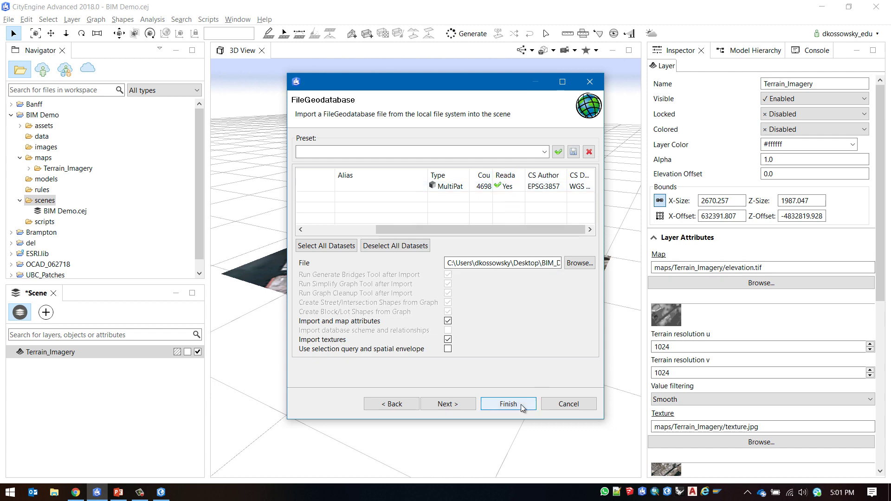
left_click(508, 403)
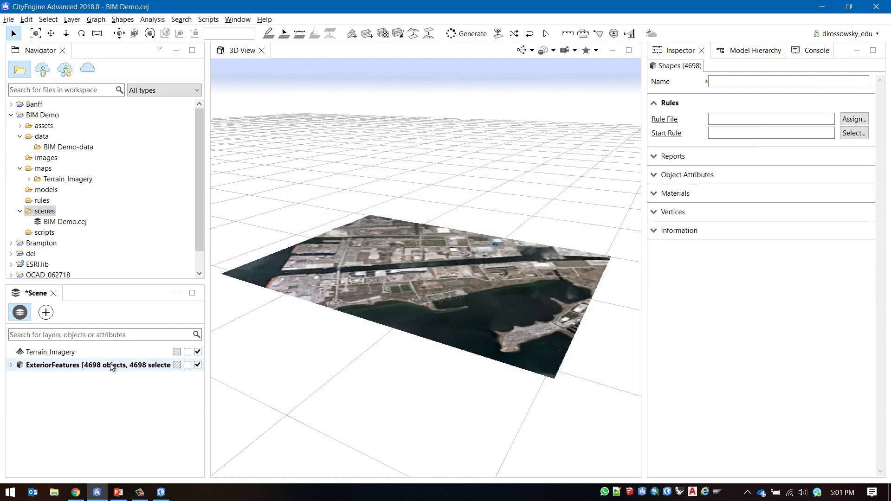
Frame the ExteriorFeatures layer in the 3D view and orbit around the building
right_click(113, 366)
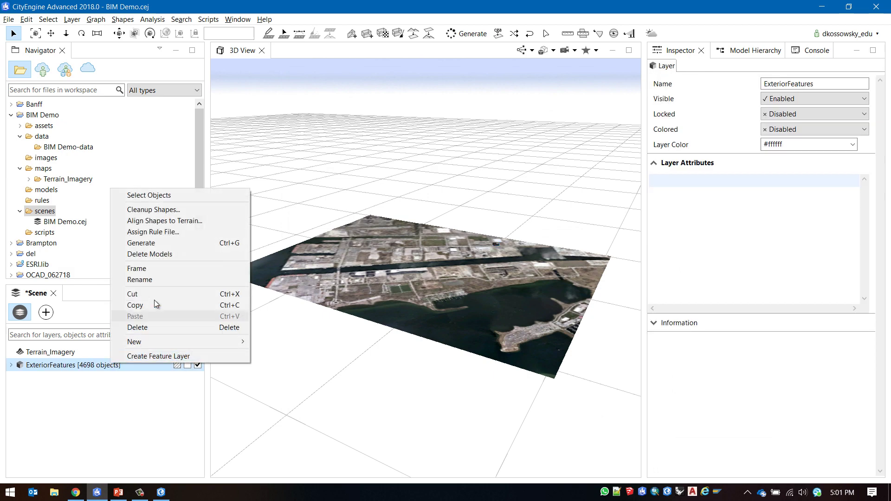
left_click(151, 272)
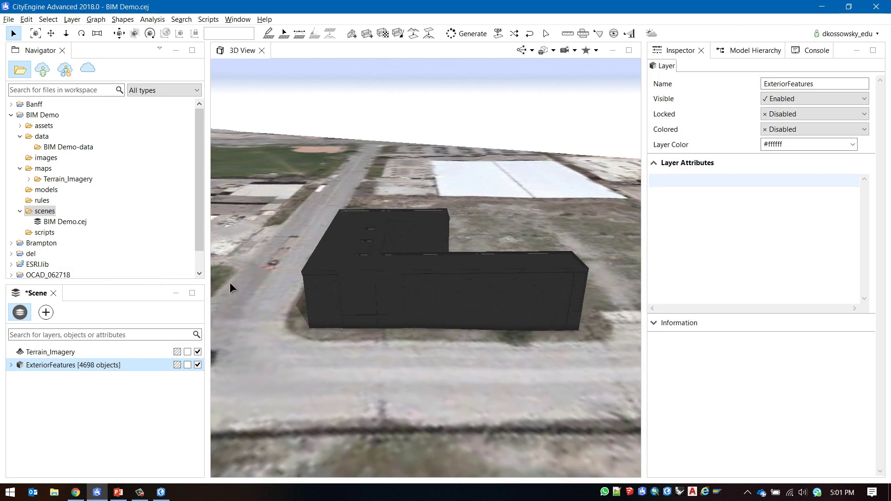
left_click_drag(311, 373, 448, 358, "alt")
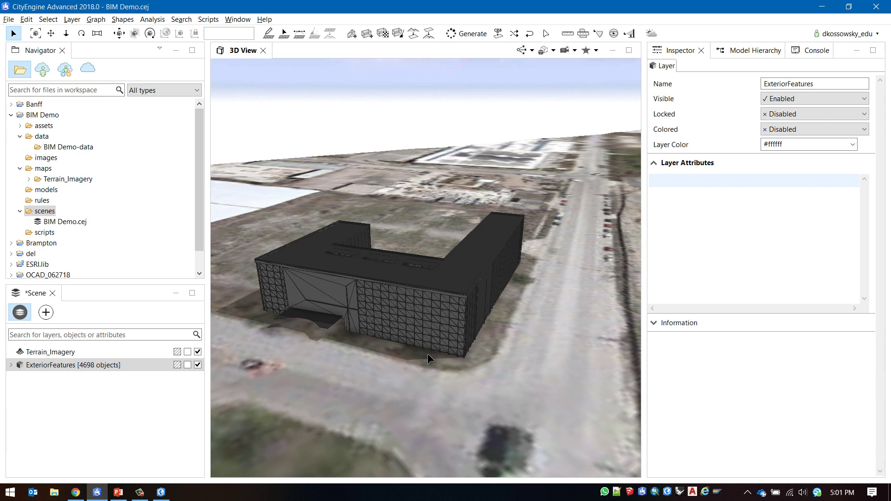
Find the 'Revit to CityEngine' Rule Package on ArcGIS Online and download the .rpk
left_click(74, 493)
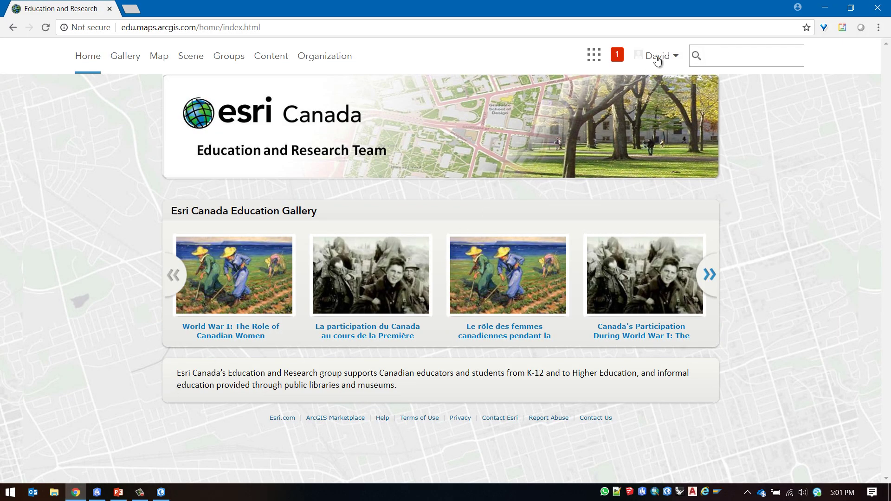
left_click(729, 58)
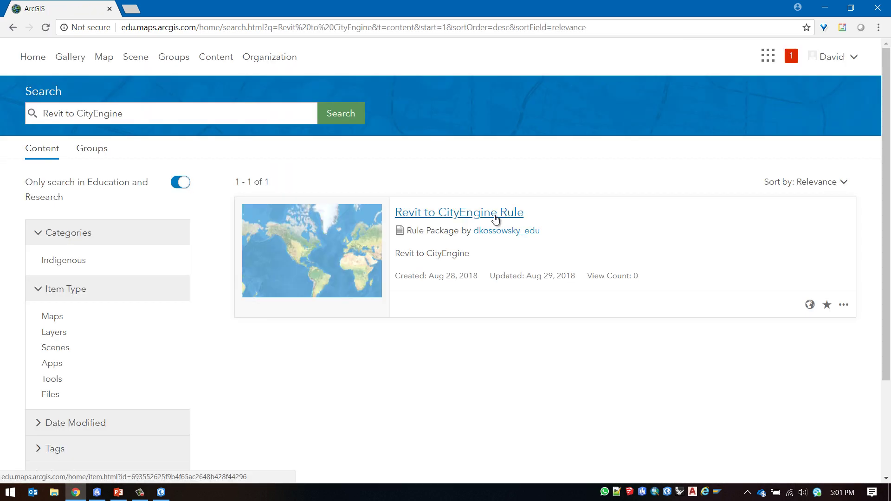
left_click(517, 214)
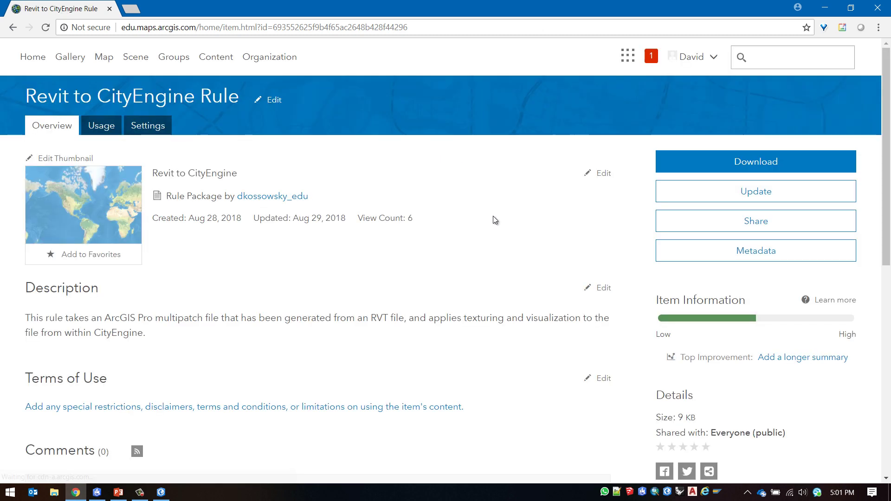
left_click(714, 169)
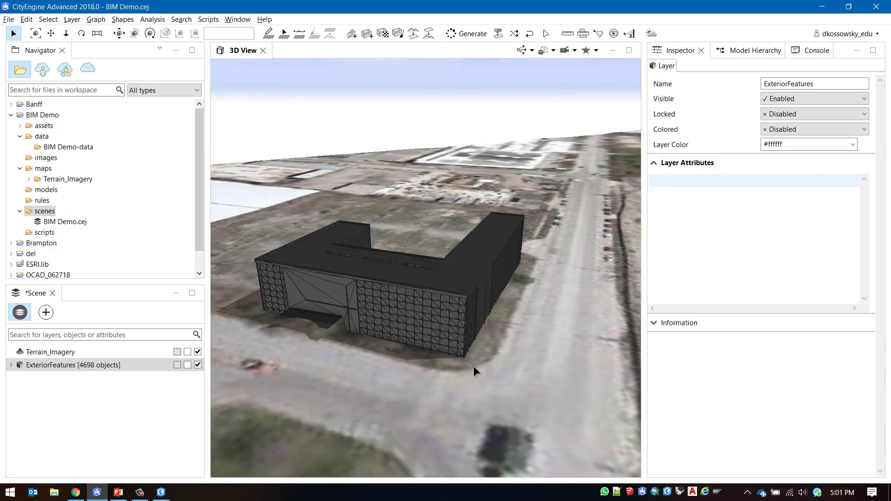
Start a Rule Package import with BIM Demo as the destination folder
left_click(9, 19)
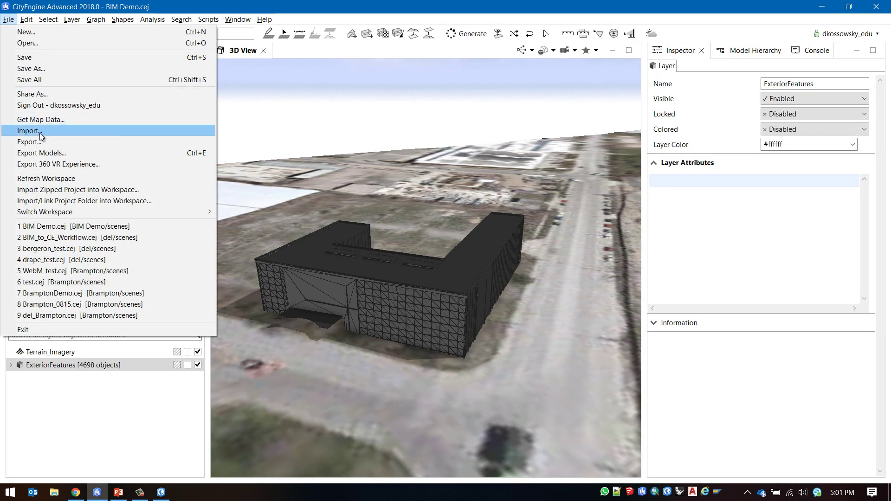
left_click(63, 134)
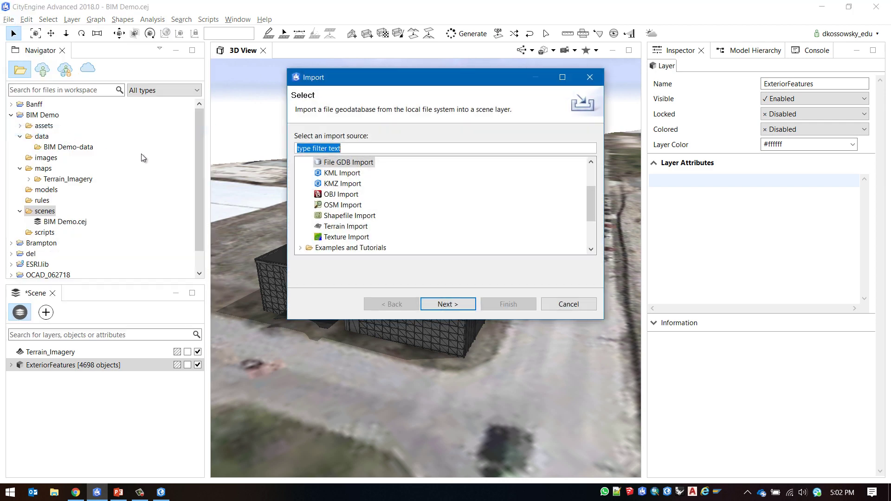
left_click_drag(591, 202, 591, 225)
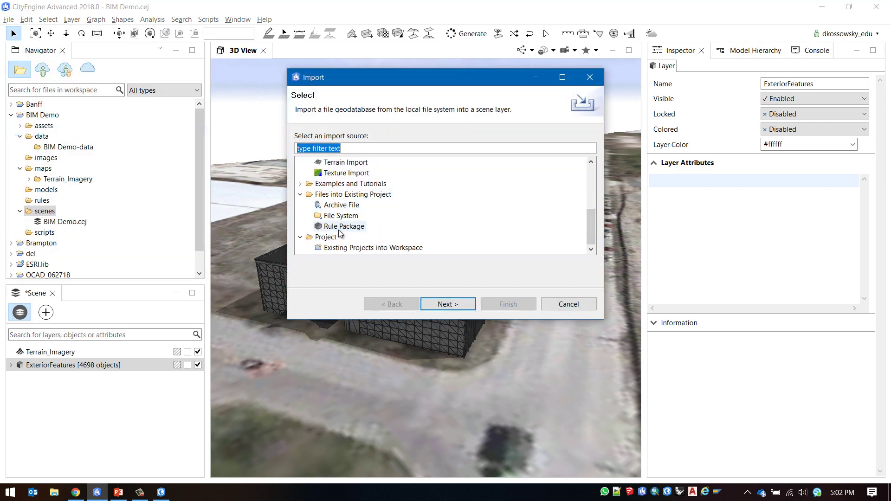
left_click(361, 227)
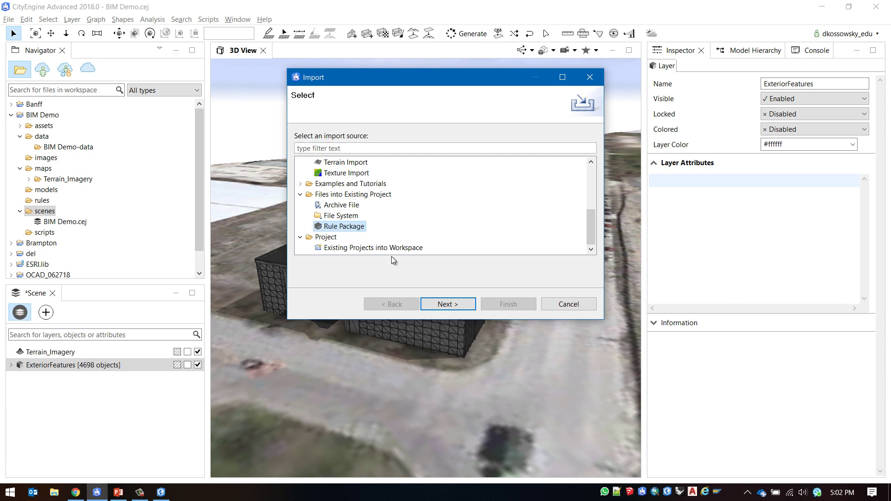
left_click(466, 306)
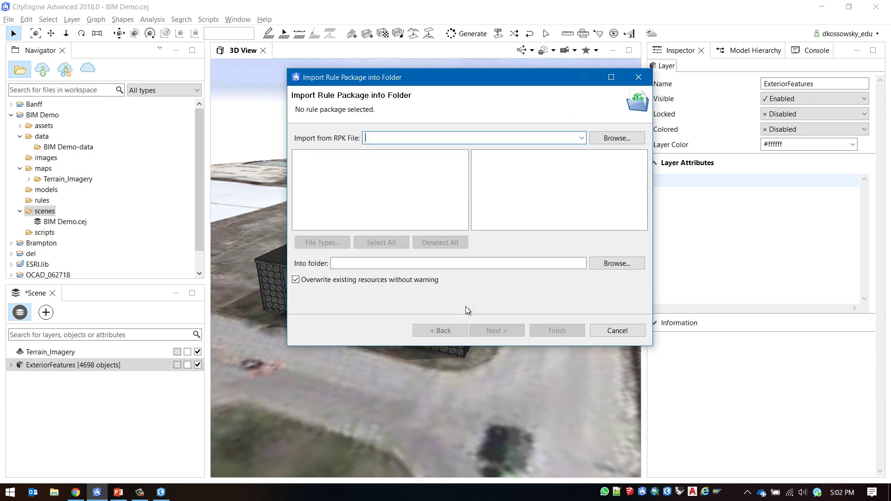
left_click(639, 265)
left_click(429, 115)
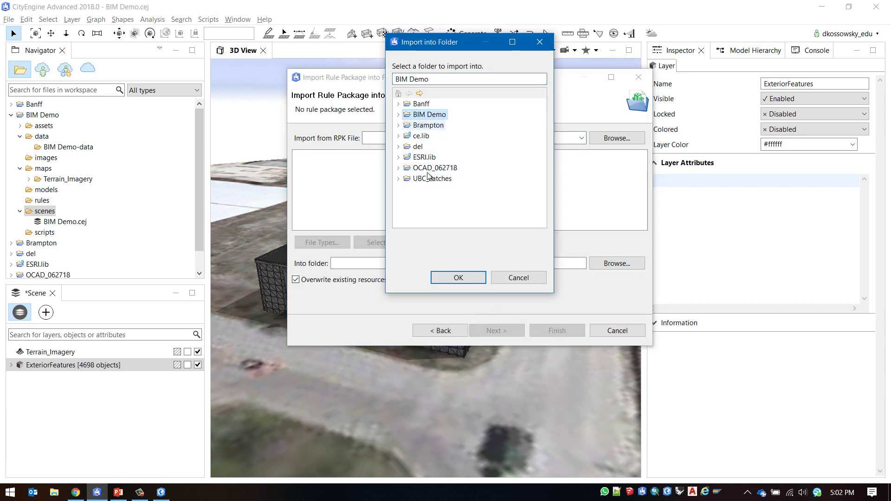
left_click(448, 281)
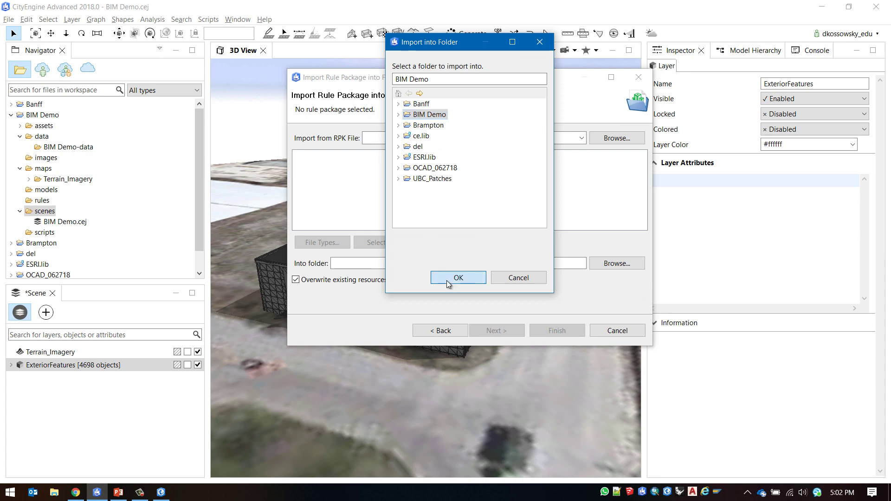
Load RVT_to_CE.rpk, check its bin and rules contents, and import it
left_click(612, 138)
left_click(474, 180)
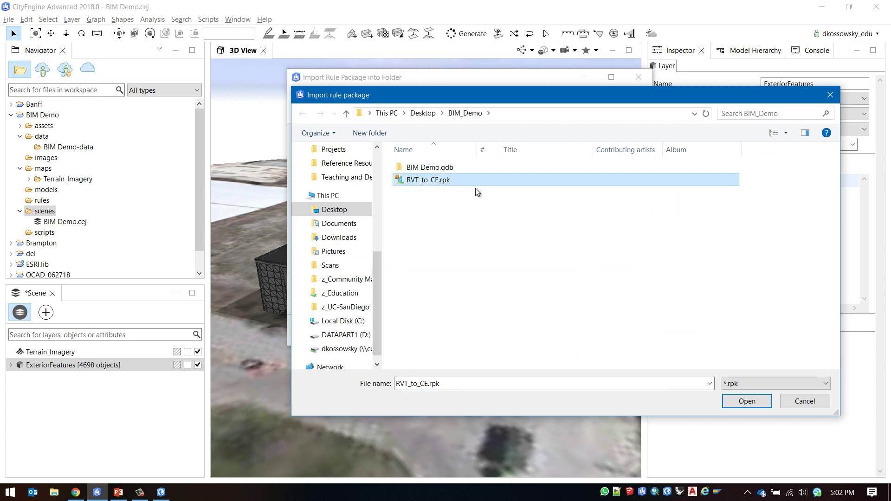
left_click(728, 401)
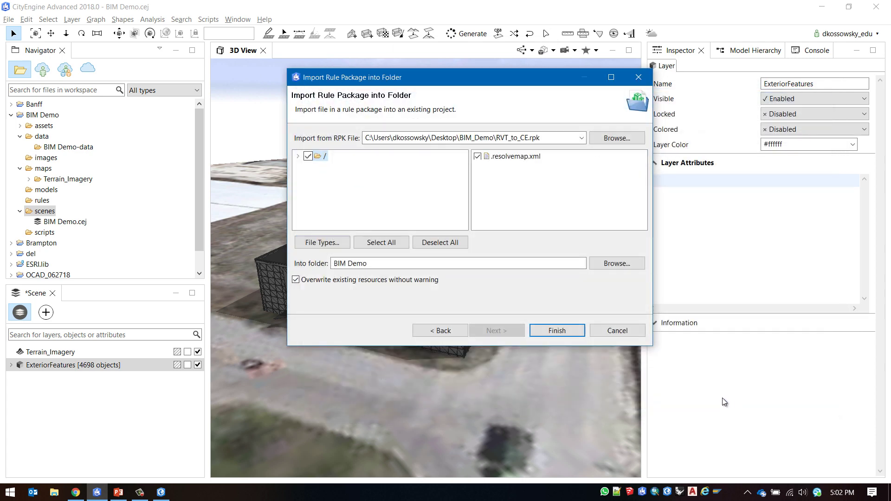
left_click(297, 157)
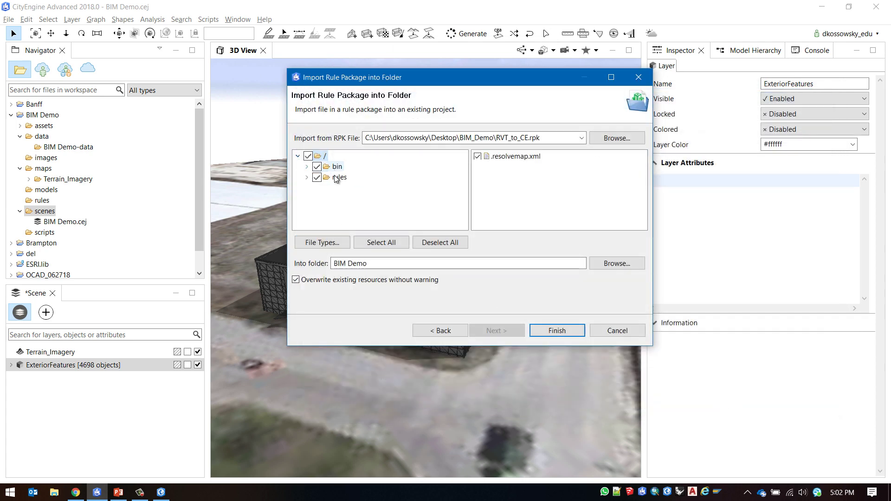
left_click(572, 332)
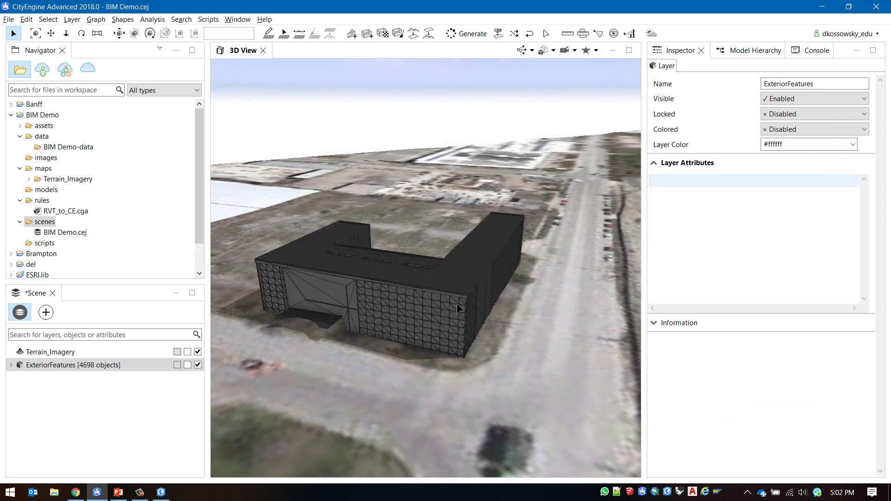
Open RVT_to_CE.cga, select all 4698 building shapes, and assign the rule to them
left_click(42, 211)
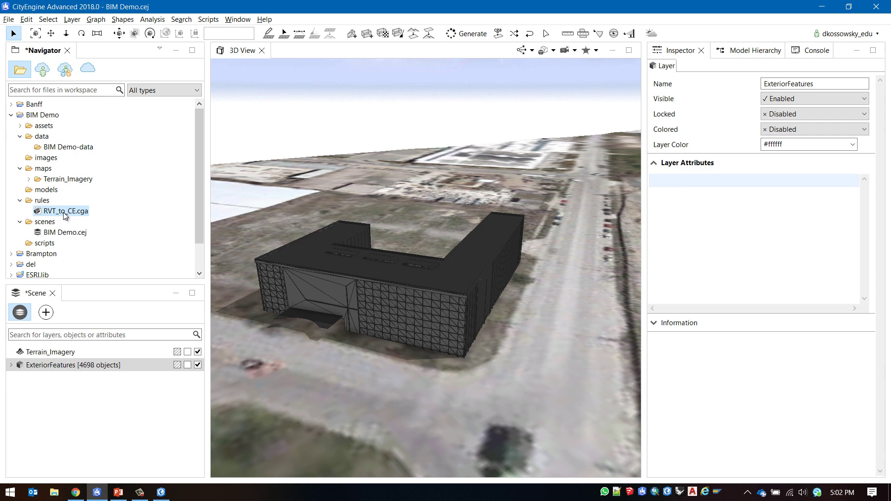
double_click(63, 211)
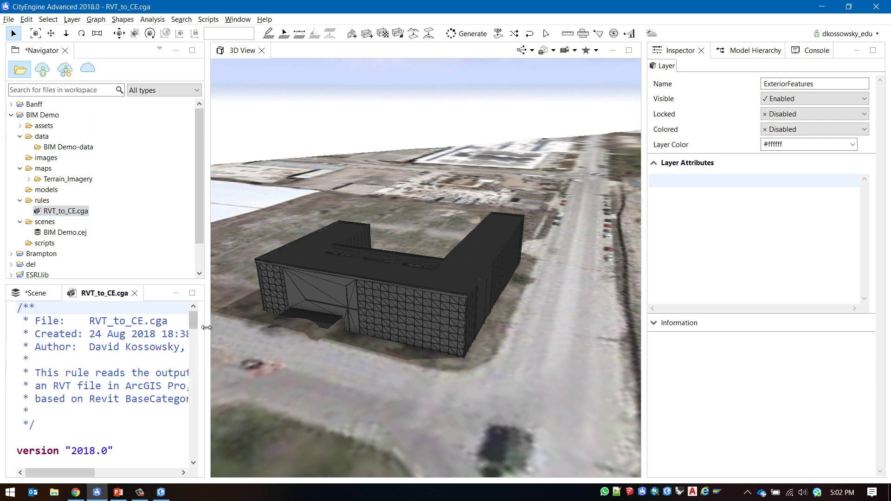
mouse_move(191, 315)
left_mouse_down()
mouse_move(190, 385)
mouse_move(191, 318)
left_mouse_up()
left_click_drag(591, 403, 236, 160)
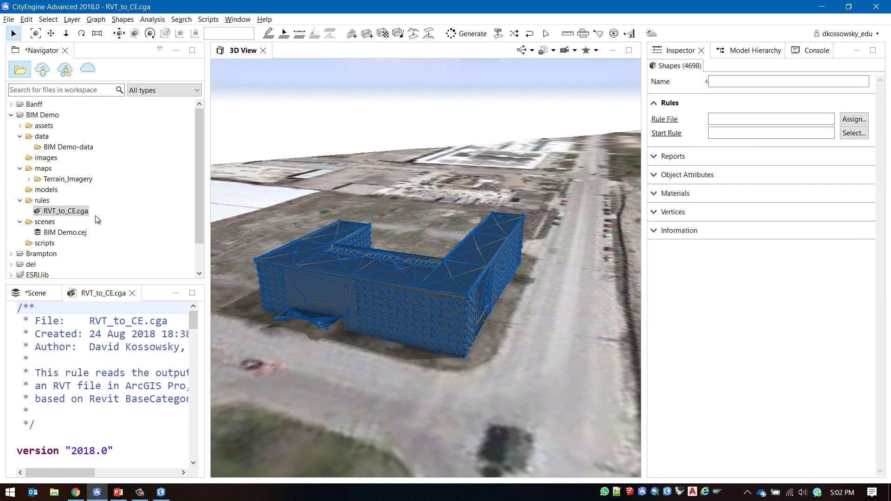
left_click_drag(69, 211, 346, 317)
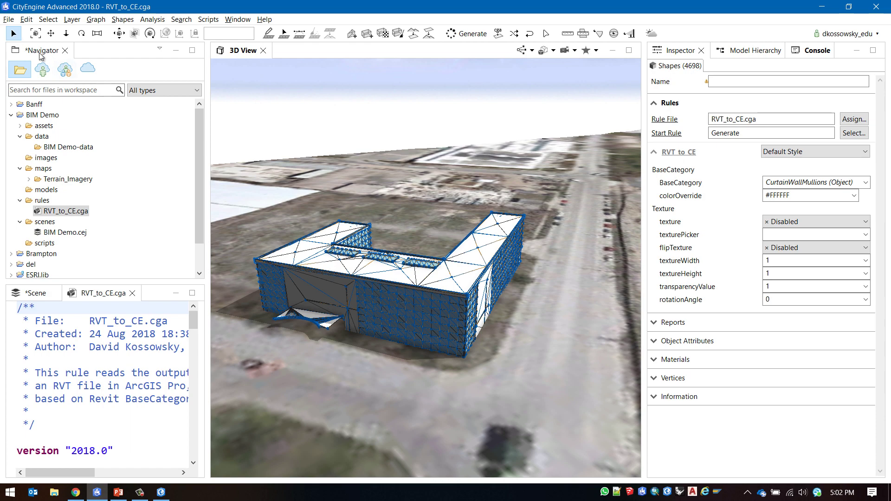
Clear the selection, zoom in, and select the building's roof shape
left_click(257, 213)
mouse_move(522, 347)
left_mouse_down("alt")
mouse_move(341, 323)
mouse_move(557, 324)
mouse_move(379, 332)
mouse_move(604, 329)
mouse_move(490, 355)
mouse_move(512, 357)
left_mouse_up("alt")
scroll(501, 350, "up", 5)
scroll(465, 354, "down", 3)
scroll(527, 317, "up", 2)
left_click(516, 331)
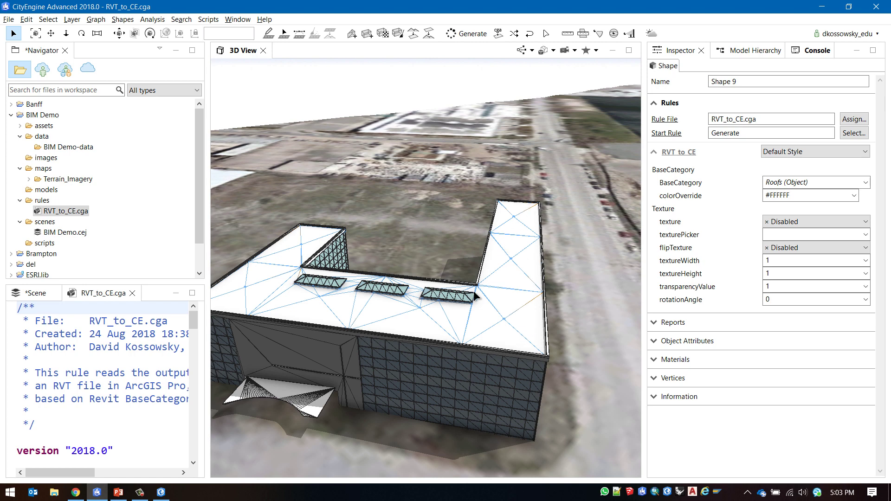
Set the roof's colorOverride to red, then make it translucent as #FF000050
left_click(854, 196)
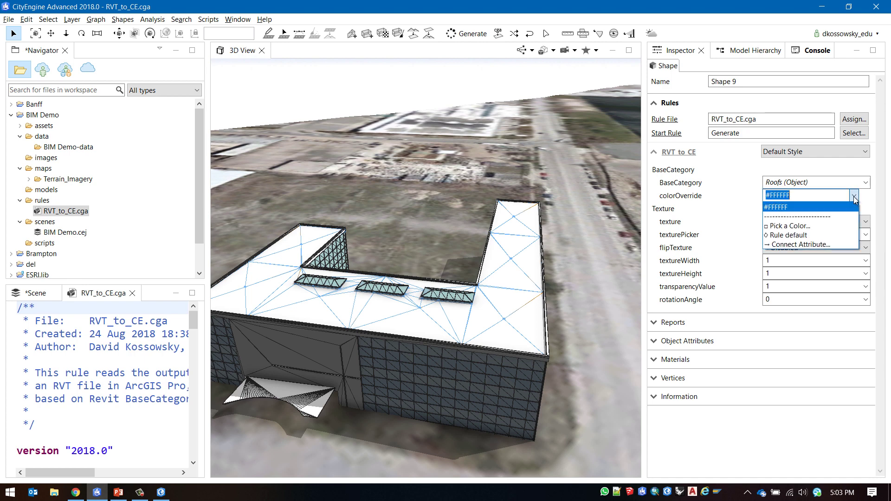
left_click(779, 228)
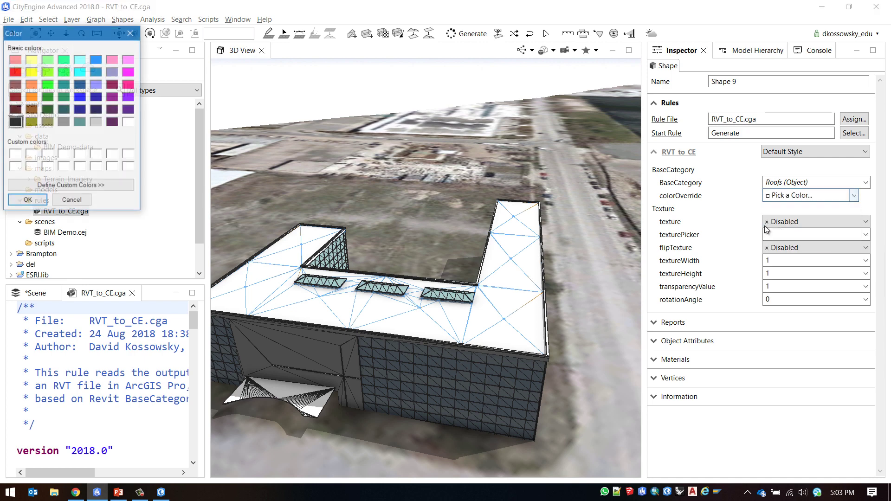
left_click_drag(61, 36, 460, 91)
left_click(415, 127)
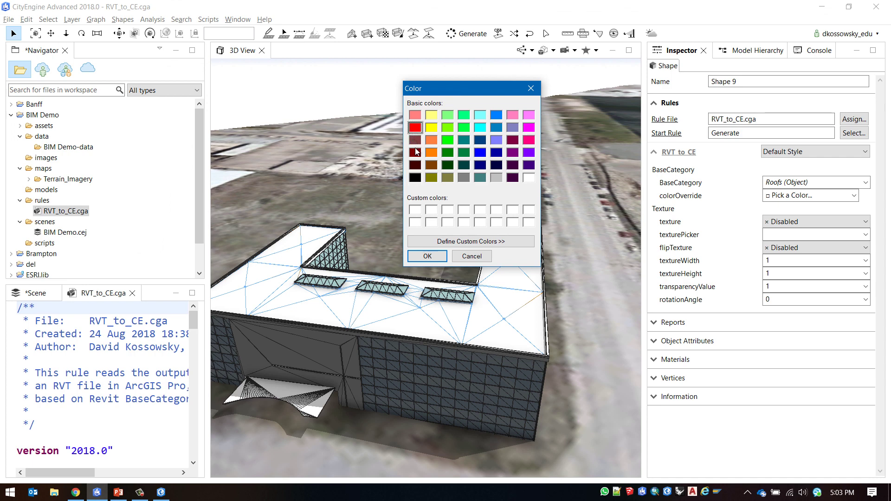
left_click(420, 255)
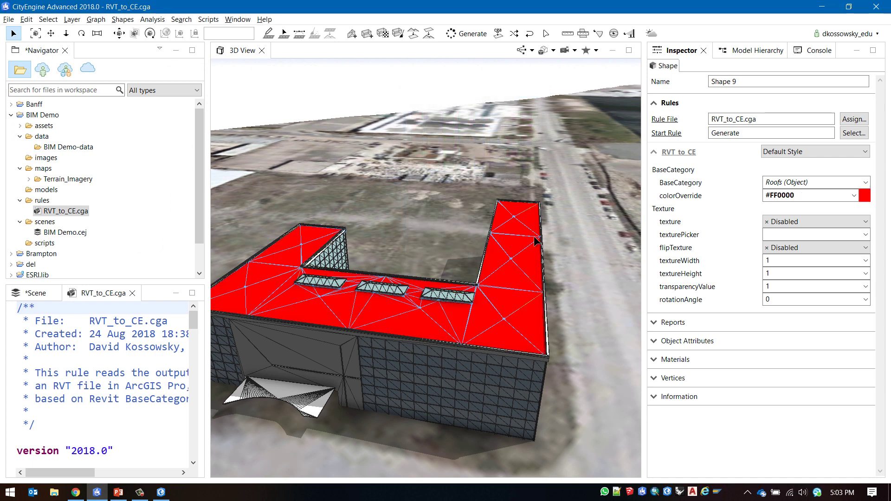
mouse_move(677, 198)
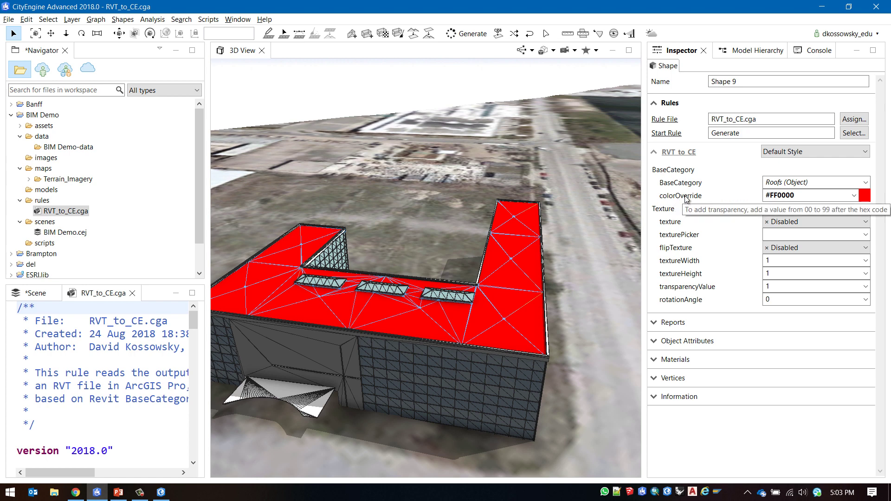
left_click(825, 198)
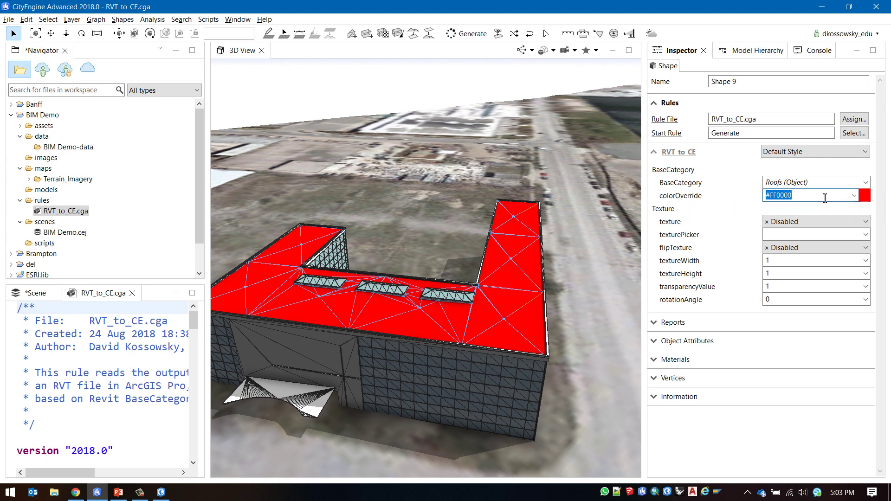
left_click(825, 198)
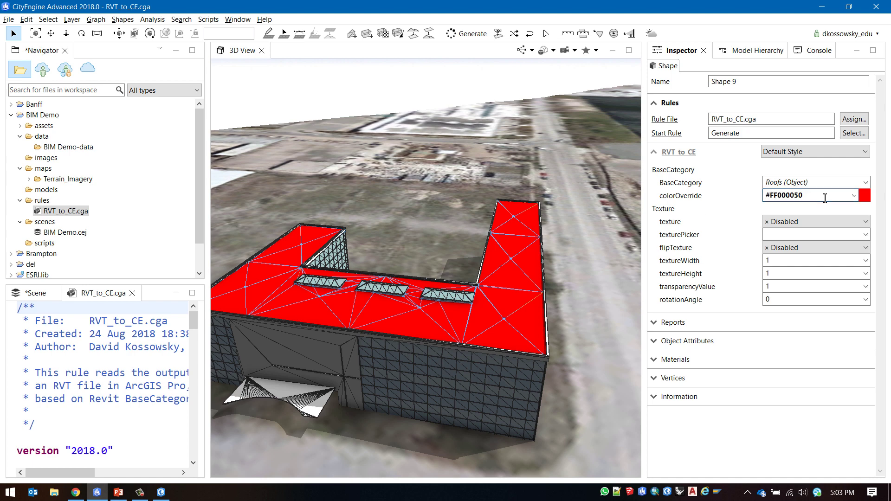
key("Return")
left_click_drag(585, 202, 581, 238, "alt")
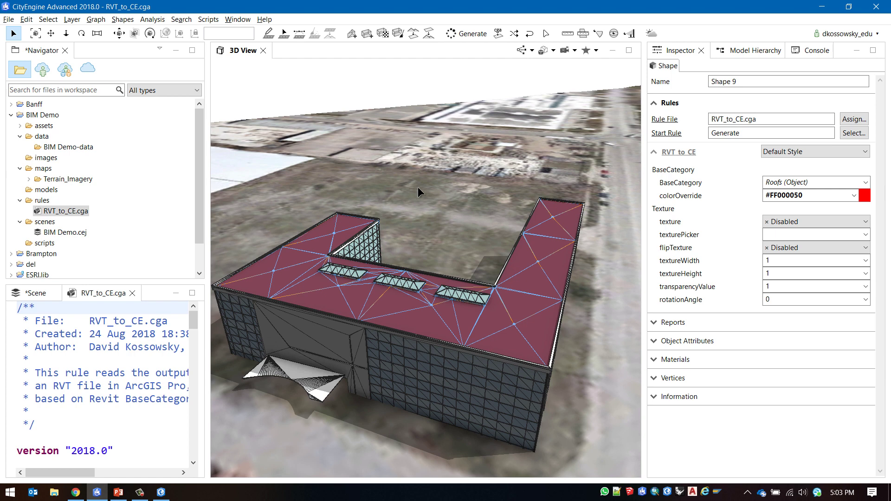
Hide shapes and turn off the wireframe overlay to see the interior through the roof
left_click(555, 52)
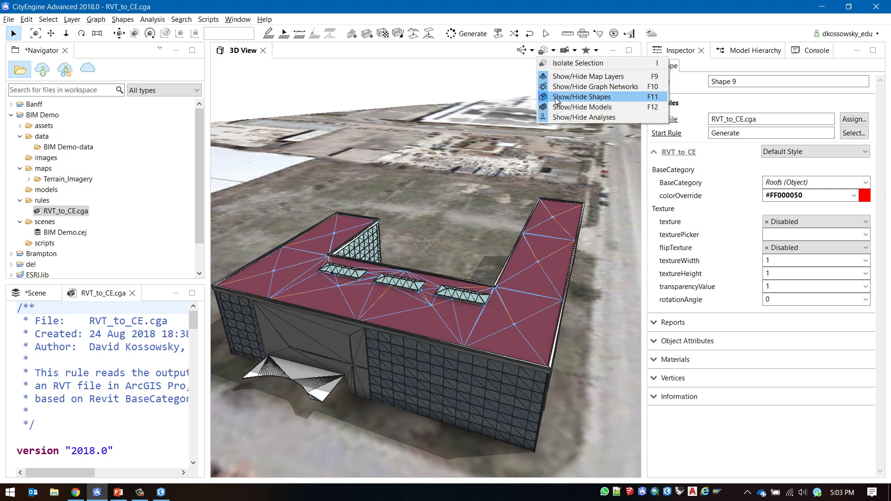
left_click(574, 97)
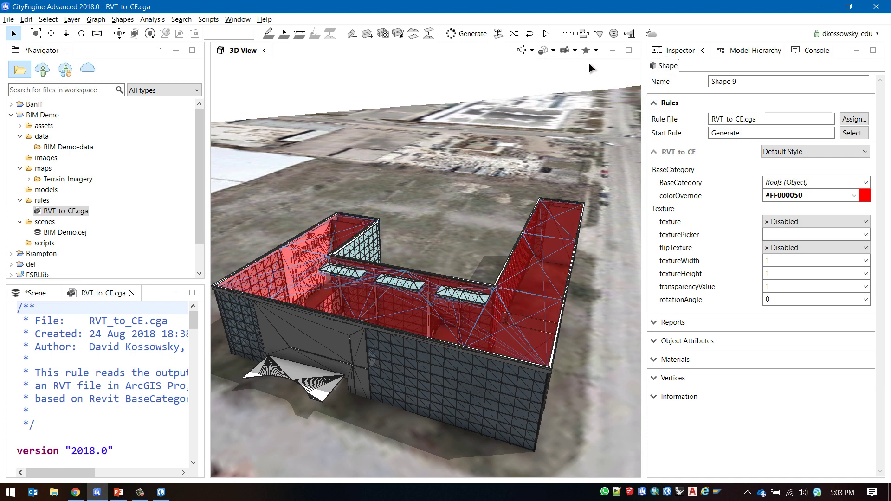
left_click(574, 51)
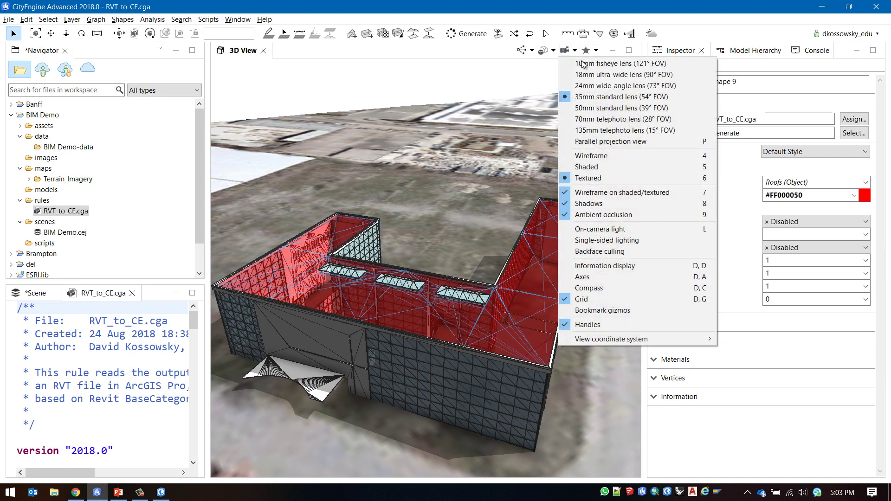
left_click(605, 192)
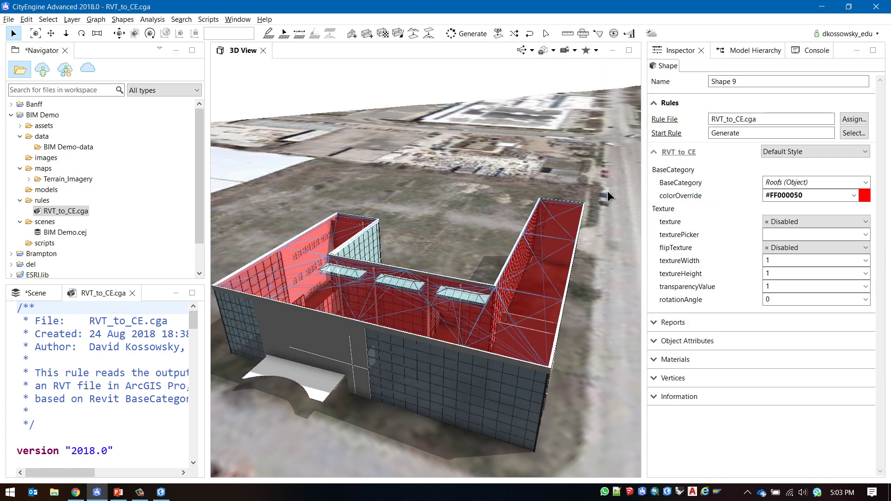
mouse_move(609, 297)
left_mouse_down("alt")
mouse_move(559, 287)
mouse_move(514, 294)
mouse_move(347, 345)
left_mouse_up("alt")
Select roof Shape 9 and preview RoofTexture.jpg in the assets folder
left_click(316, 356)
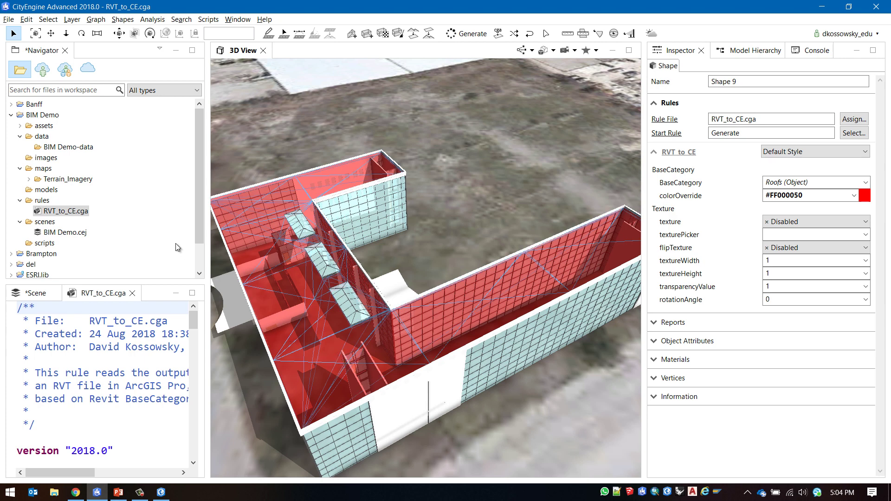
left_click(19, 126)
left_click(65, 136)
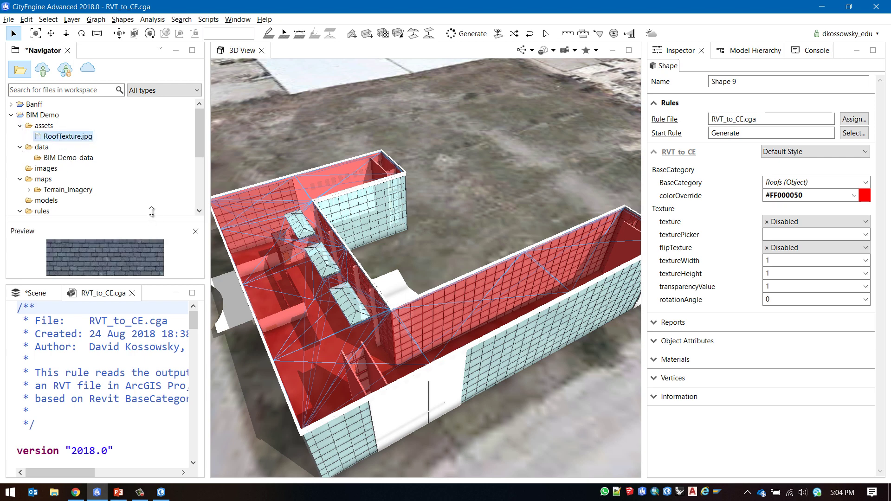
left_click_drag(153, 218, 155, 171)
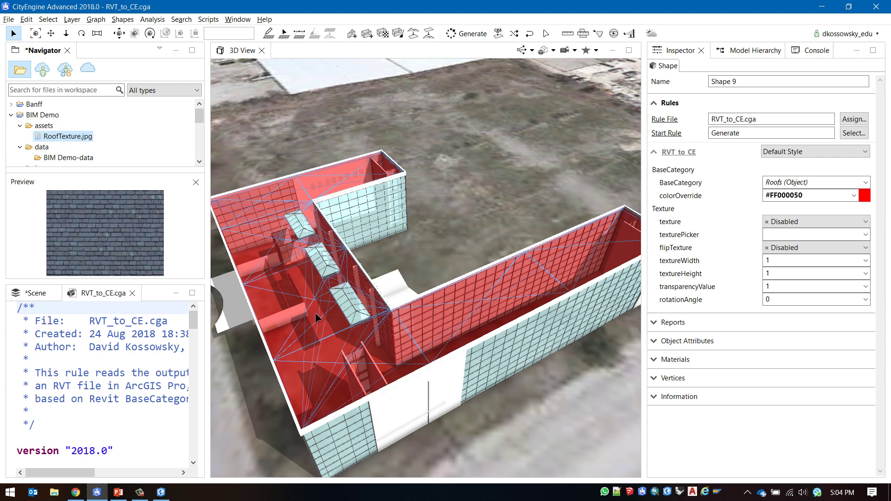
Set the roof's texturePicker to RoofTexture.jpg via Browse
left_click(866, 235)
left_click(778, 262)
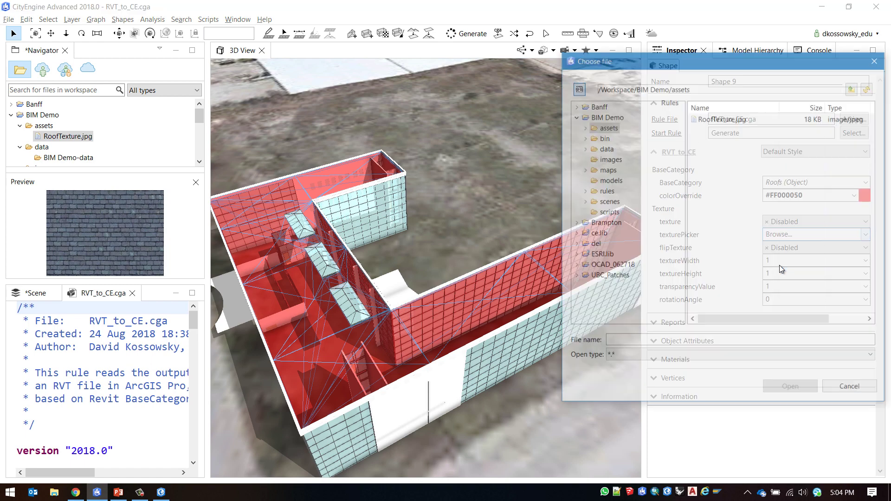
left_click(704, 118)
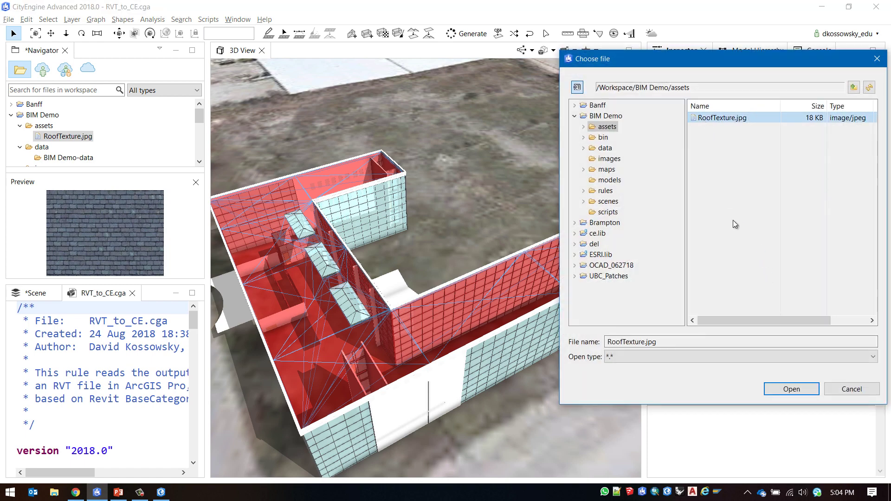
left_click(780, 393)
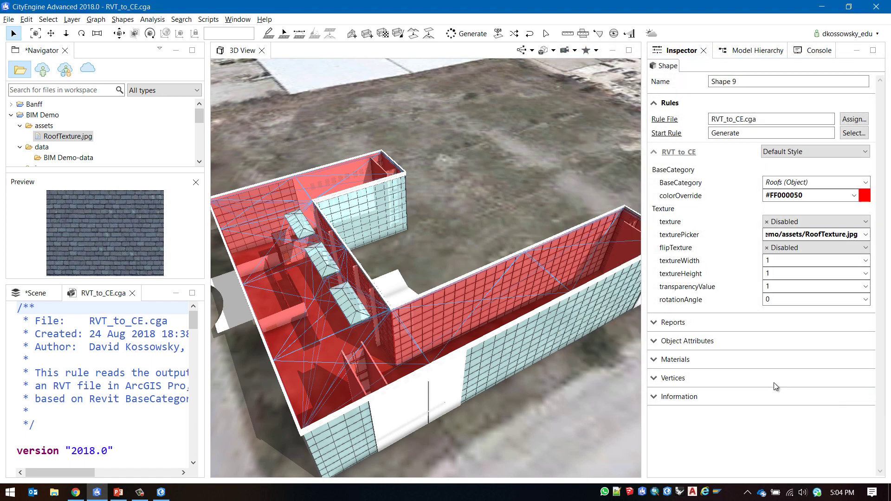
left_click(808, 223)
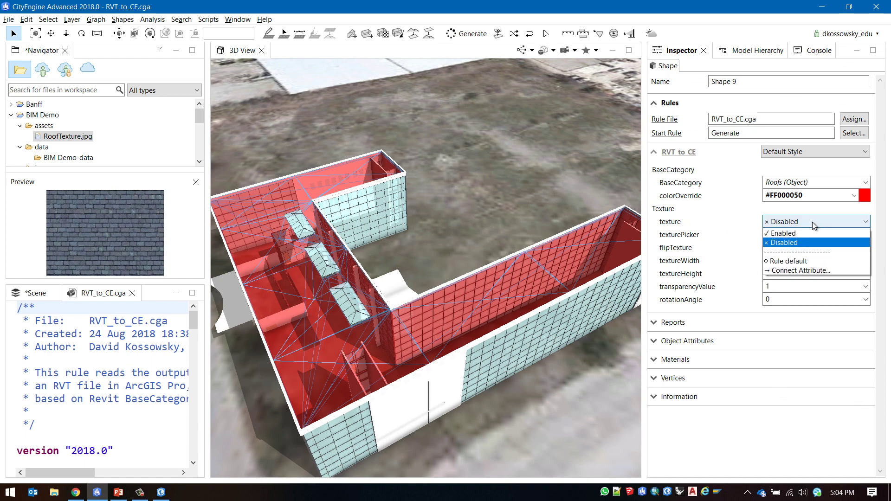
Enable the roof texture and turn on texture flipping
left_click(784, 233)
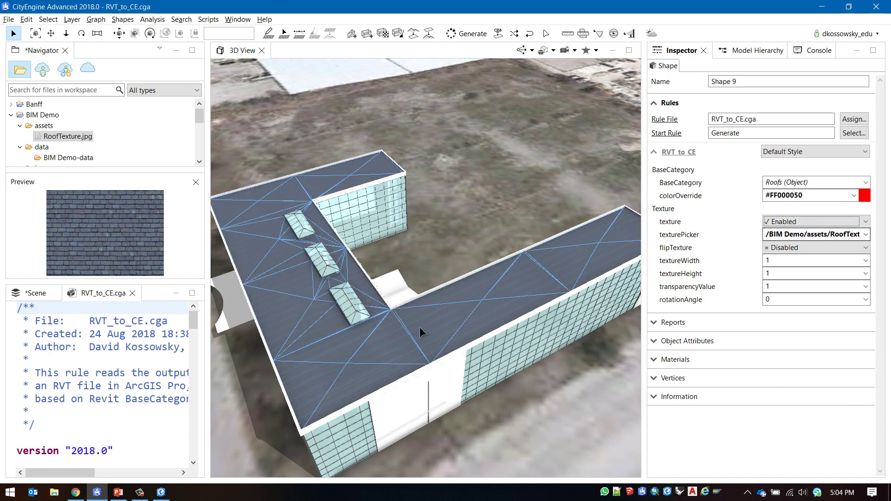
left_click_drag(507, 324, 507, 346, "alt")
scroll(506, 346, "up", 6)
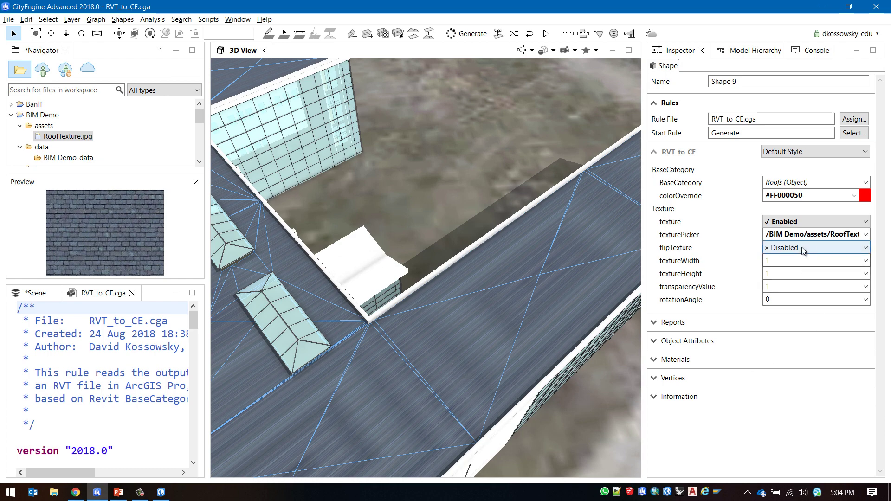
left_click(819, 249)
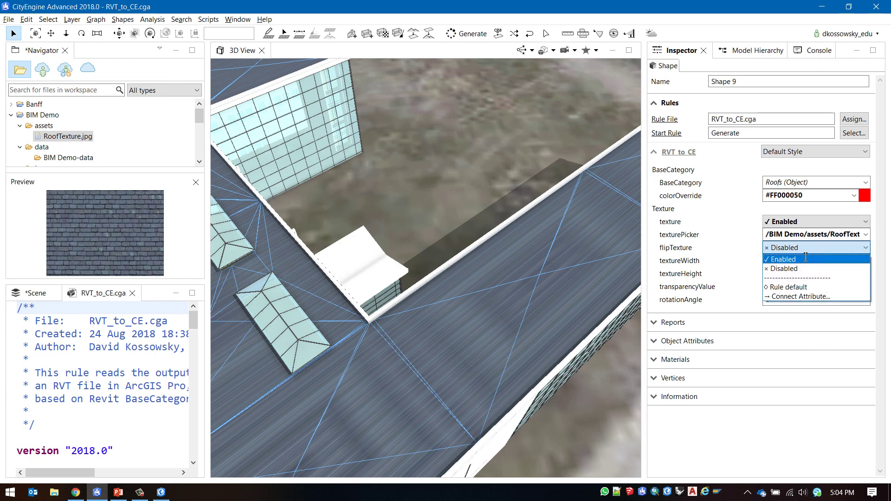
left_click(805, 255)
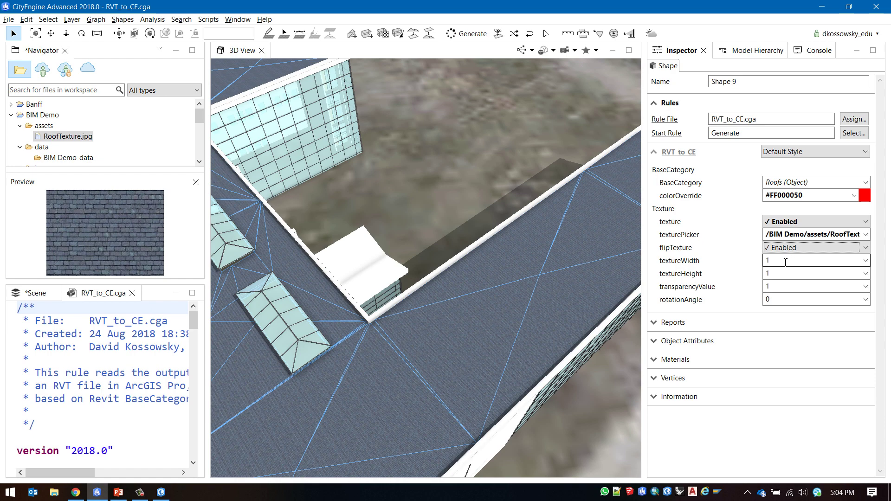
Tile the roof texture at width 4 and height 4
left_click(784, 261)
type("4")
left_click(852, 275)
type("4")
key("Return")
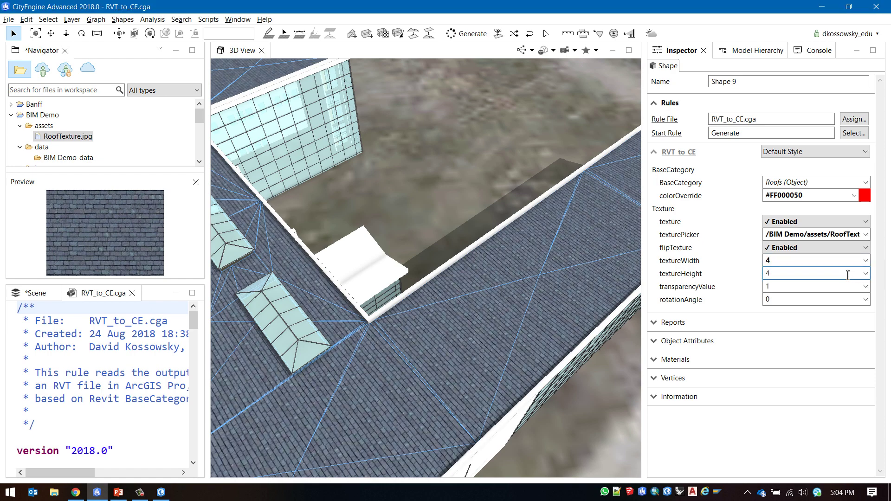
Set the roof transparency to 0.6 and rotate the texture 90 degrees
left_click(787, 288)
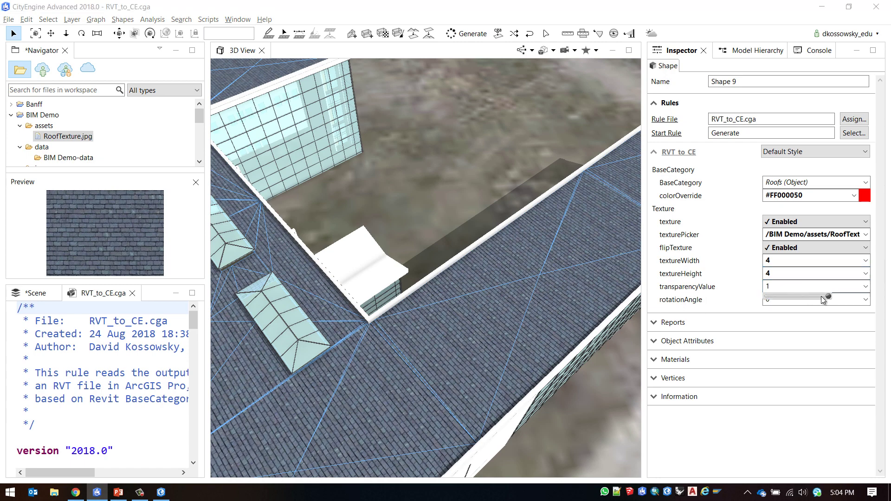
left_click_drag(828, 296, 802, 297)
left_click(837, 300)
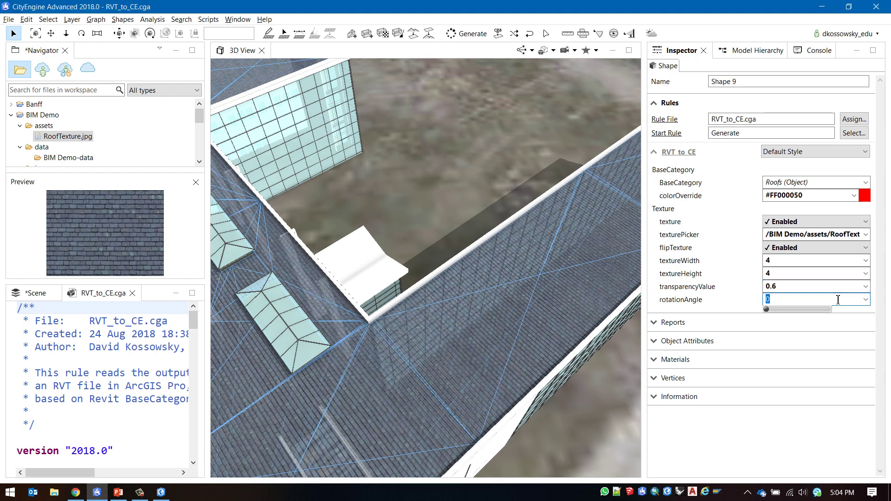
type("90")
key("Return")
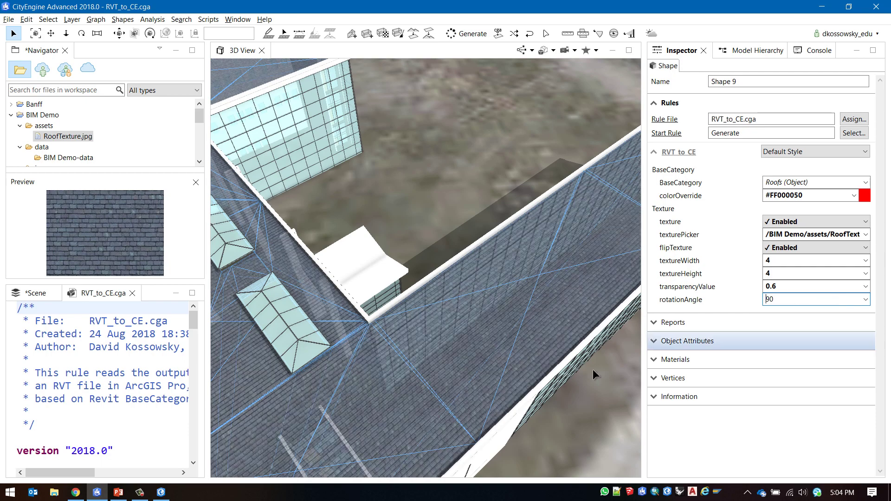
Enlarge the 3D View, then zoom out and orbit to an oblique view of the shingle-roofed U-shaped building
left_click_drag(644, 374, 820, 278)
left_click_drag(232, 278, 80, 270)
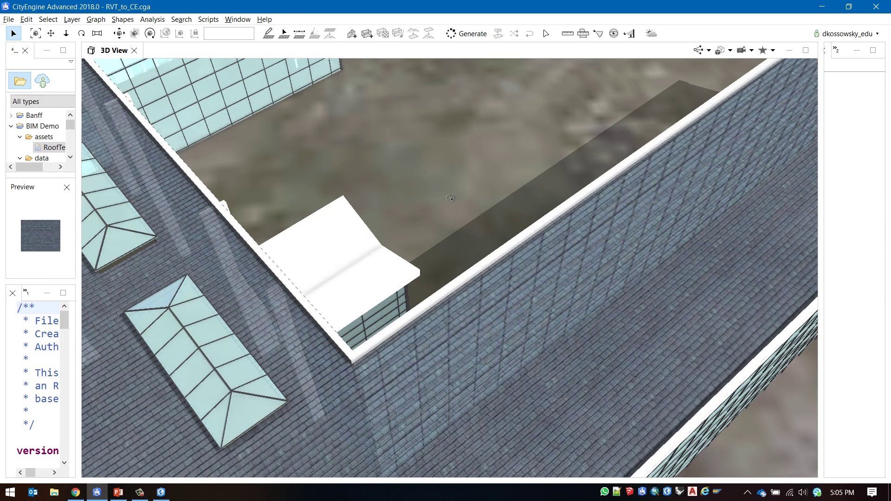
scroll(451, 198, "down", 10)
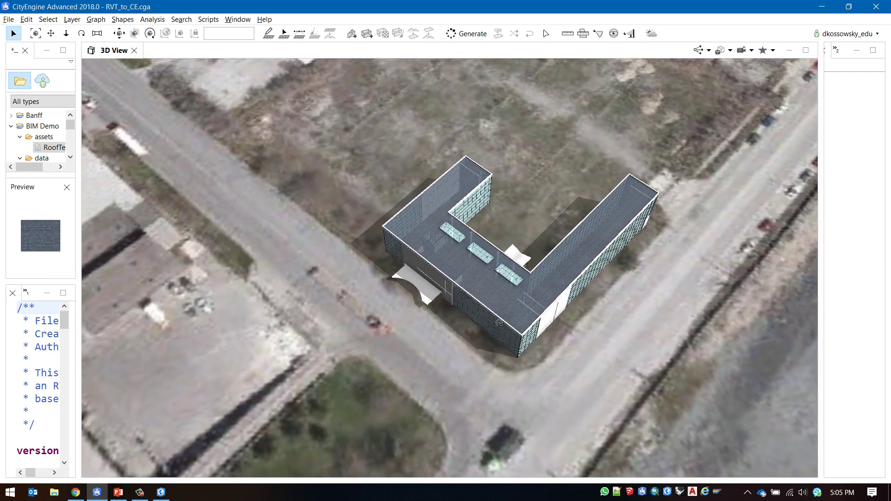
left_click_drag(499, 322, 585, 299, "alt")
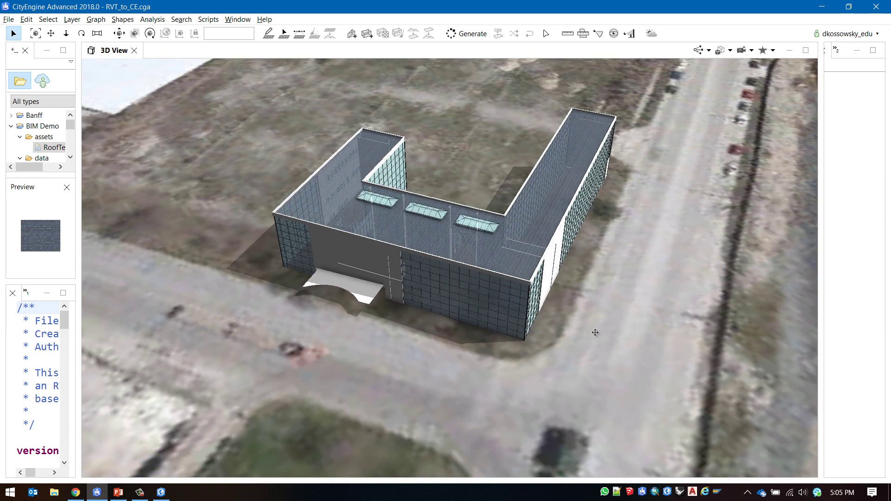
left_click_drag(595, 334, 628, 347, "alt")
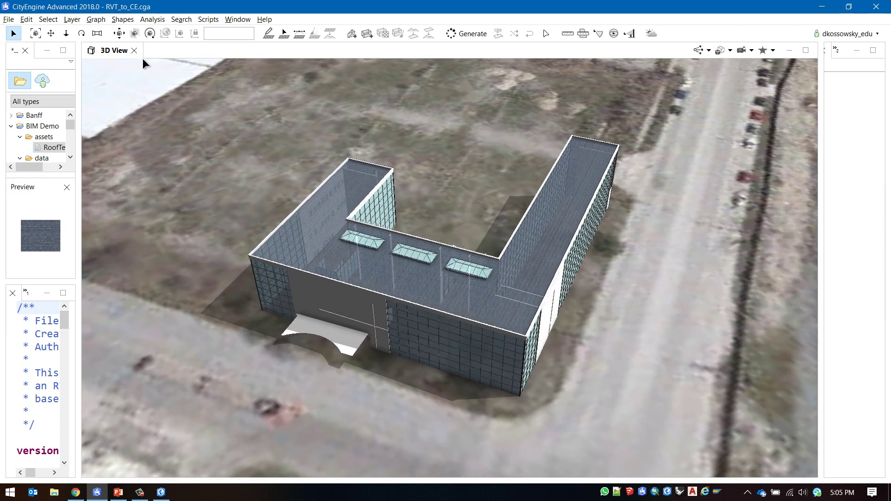